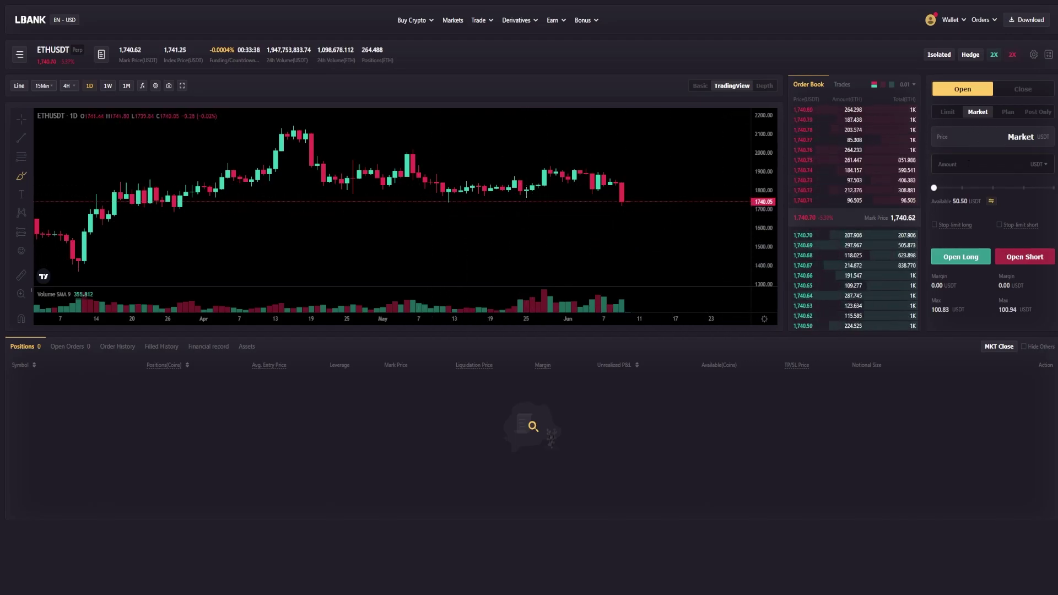
# Enter a 20 USDT amount and confirm a market Open Long on ETHUSDT for 0.011 ETH.
pyautogui.write('20')
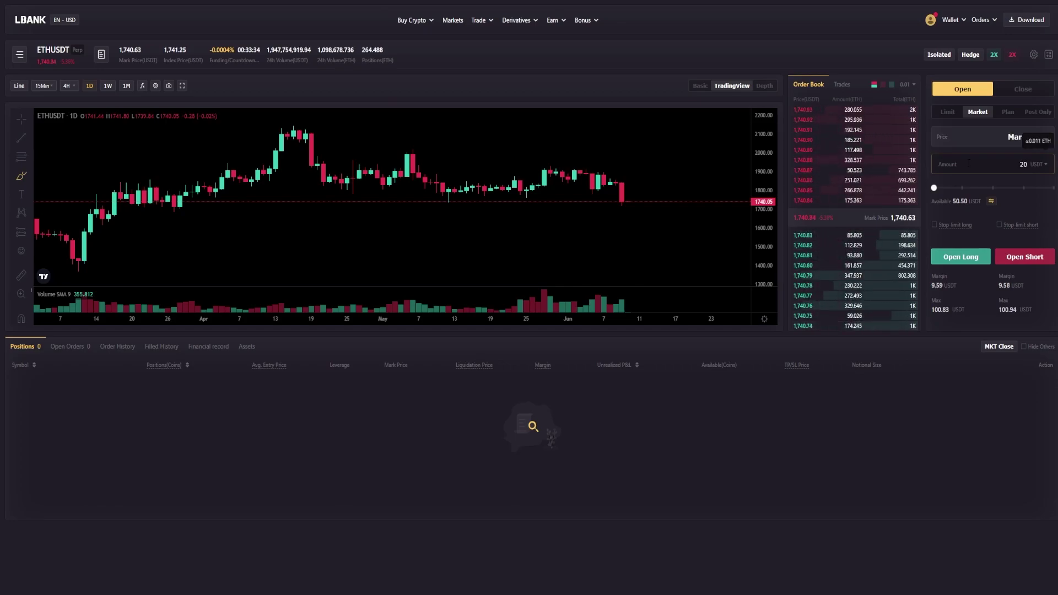
pyautogui.click(960, 257)
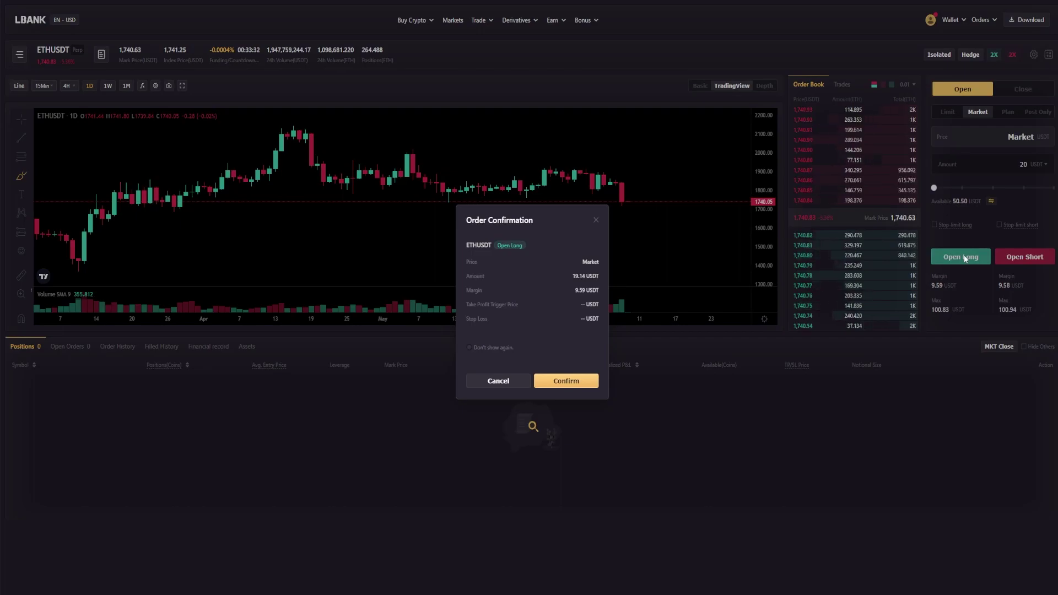
pyautogui.click(547, 382)
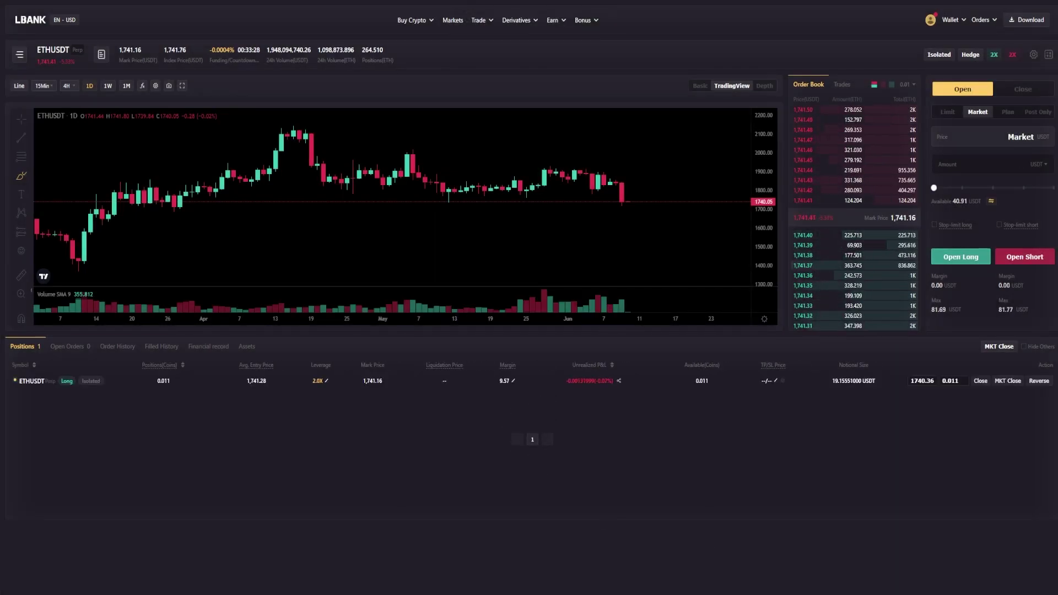
# Circle the latest and late-March candles freehand, then undo both drawings.
pyautogui.moveTo(660, 193); pyautogui.dragTo(637, 203)
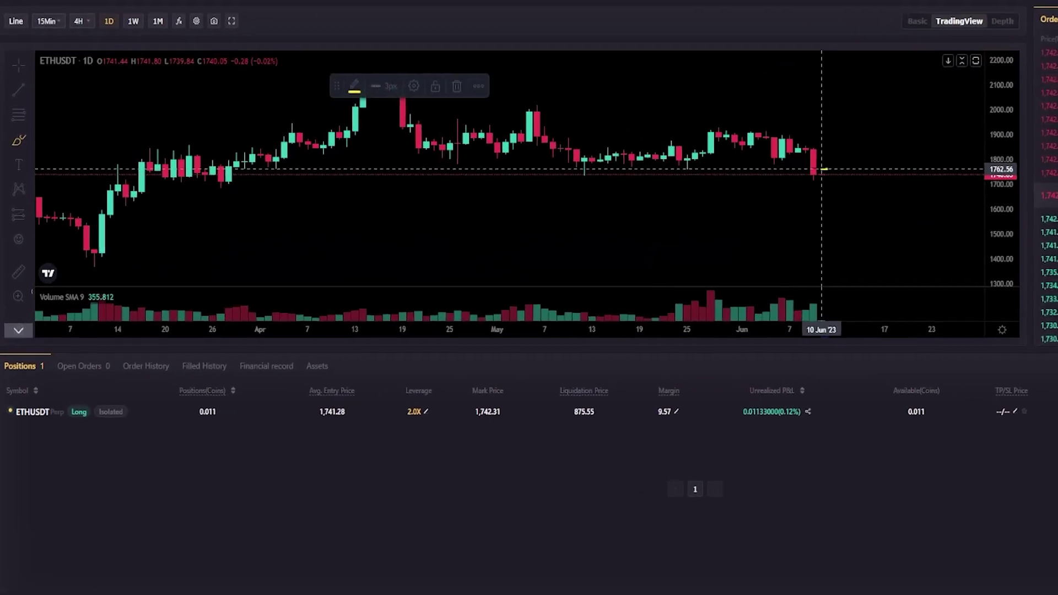
pyautogui.moveTo(828, 179); pyautogui.dragTo(831, 165)
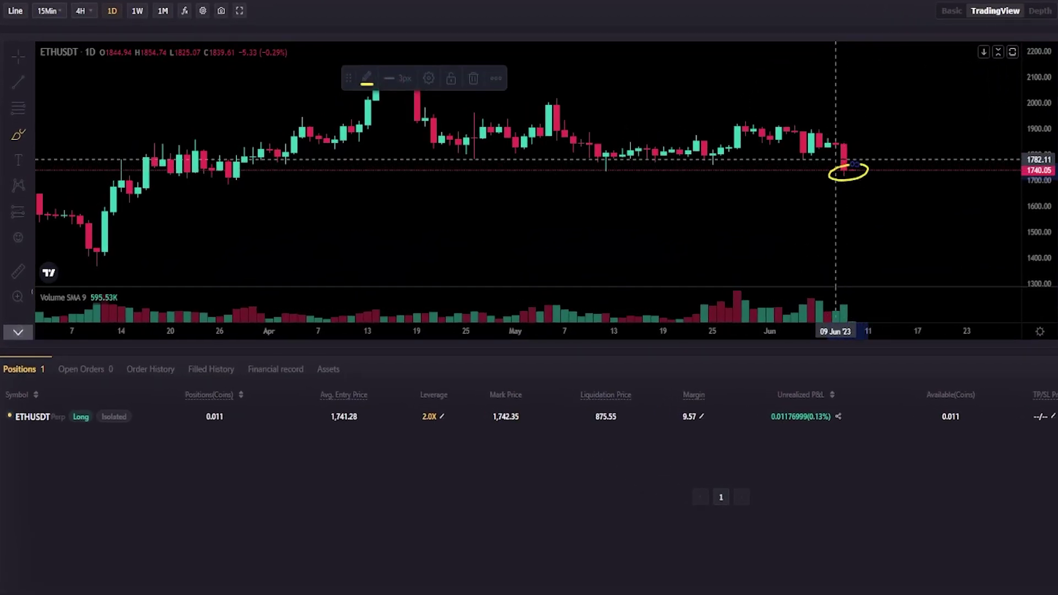
pyautogui.hotkey('ctrl', 'z')
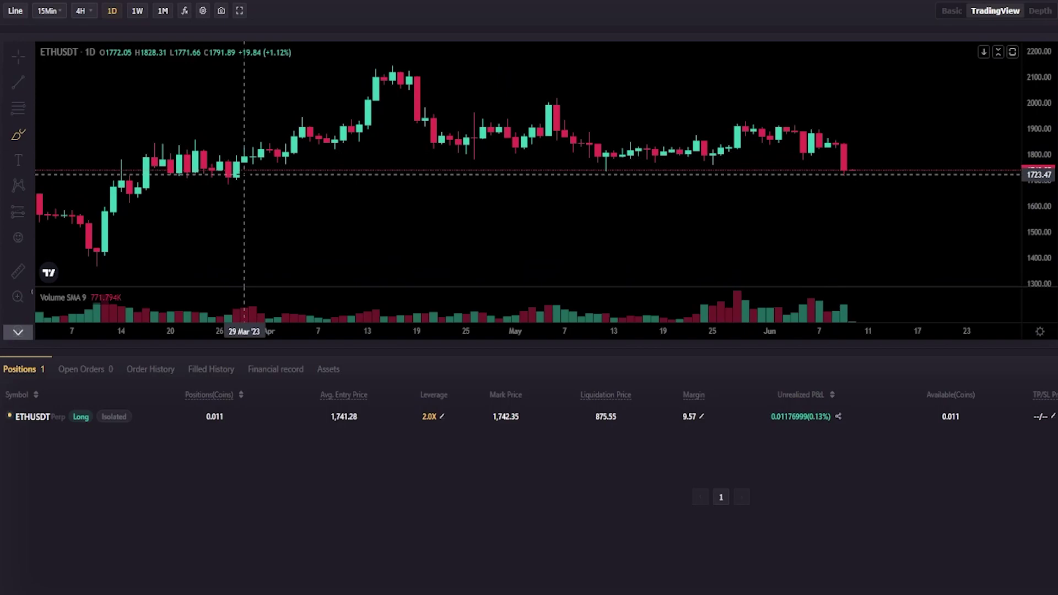
pyautogui.click(244, 173)
pyautogui.moveTo(225, 172)
pyautogui.mouseDown()
pyautogui.moveTo(226, 184)
pyautogui.moveTo(237, 175)
pyautogui.mouseUp()
pyautogui.hotkey('ctrl', 'z')
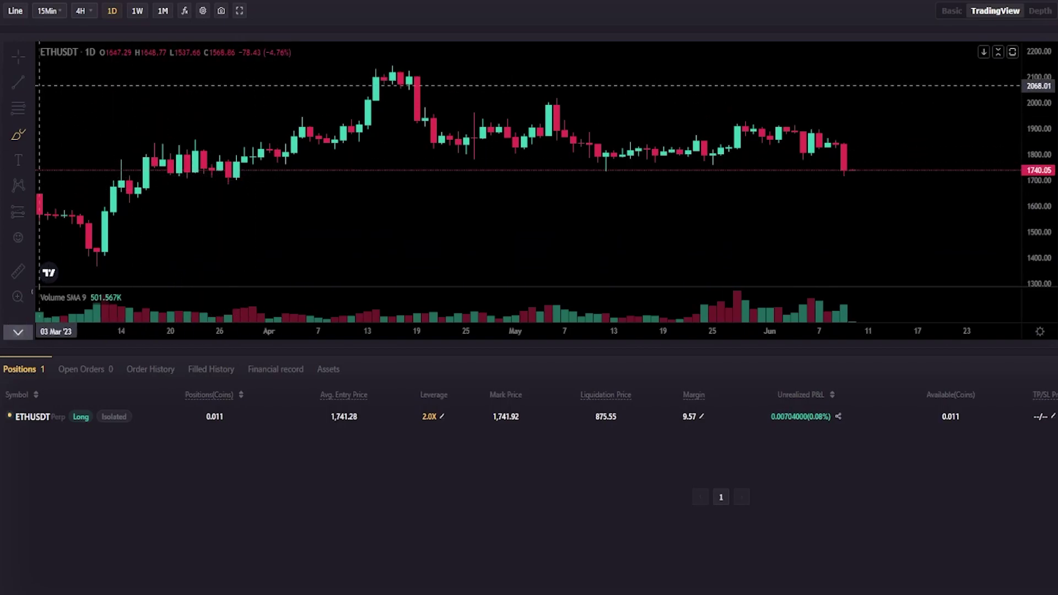
# Draw a horizontal line on the ETHUSDT chart at 1681.92.
pyautogui.click(30, 81)
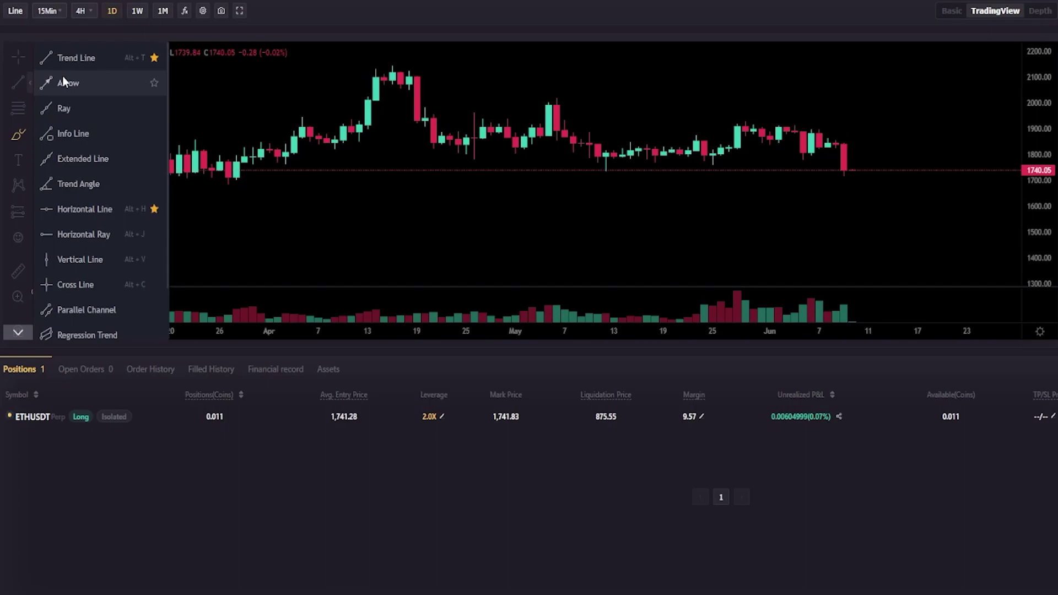
pyautogui.click(93, 209)
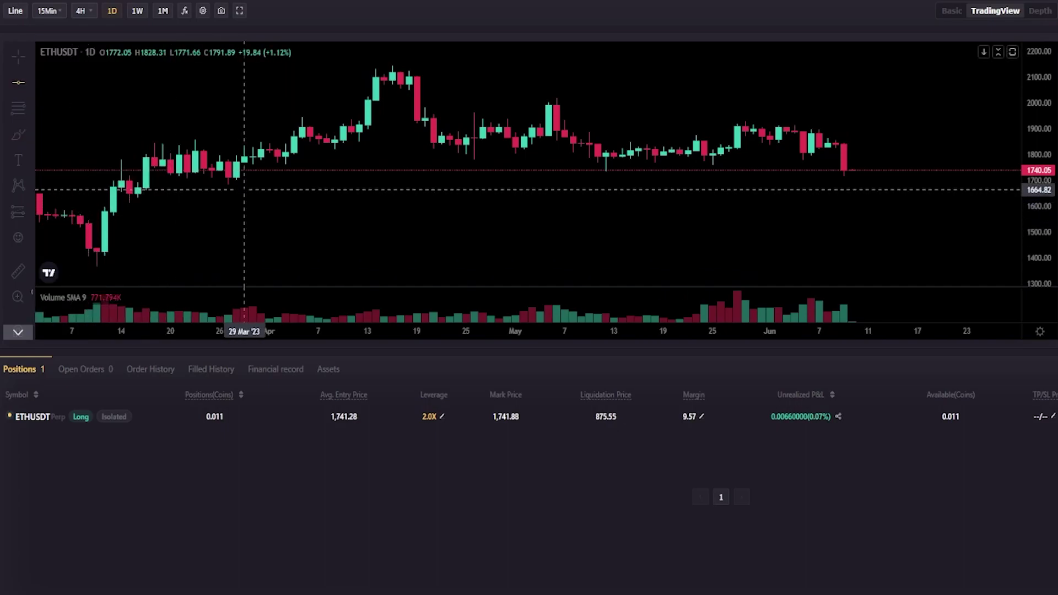
pyautogui.click(244, 185)
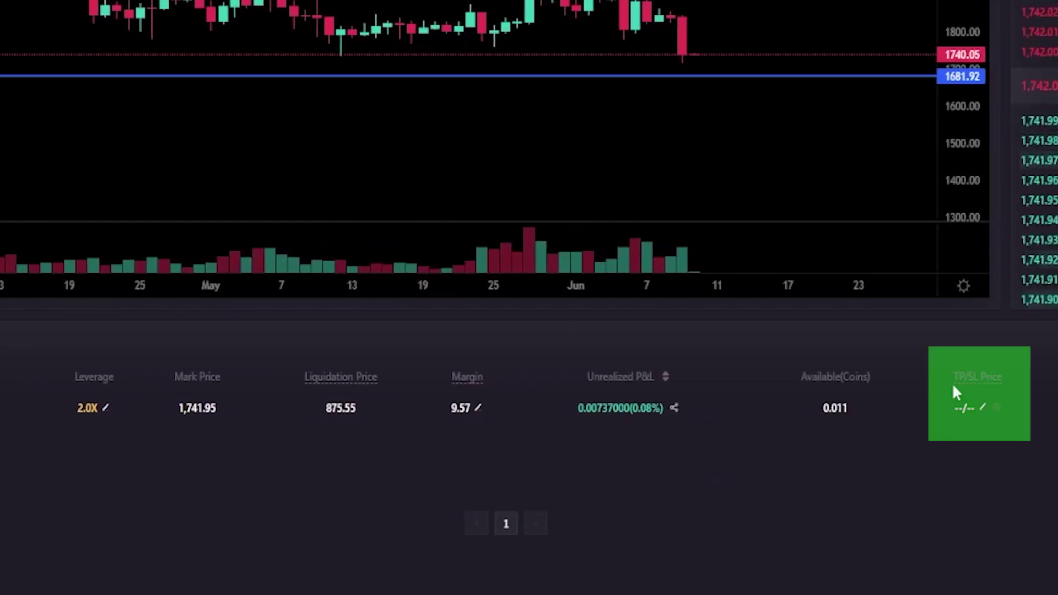
# Enter a take-profit trigger of 2000 and a stop-loss trigger of 1681 for the long position.
pyautogui.click(981, 407)
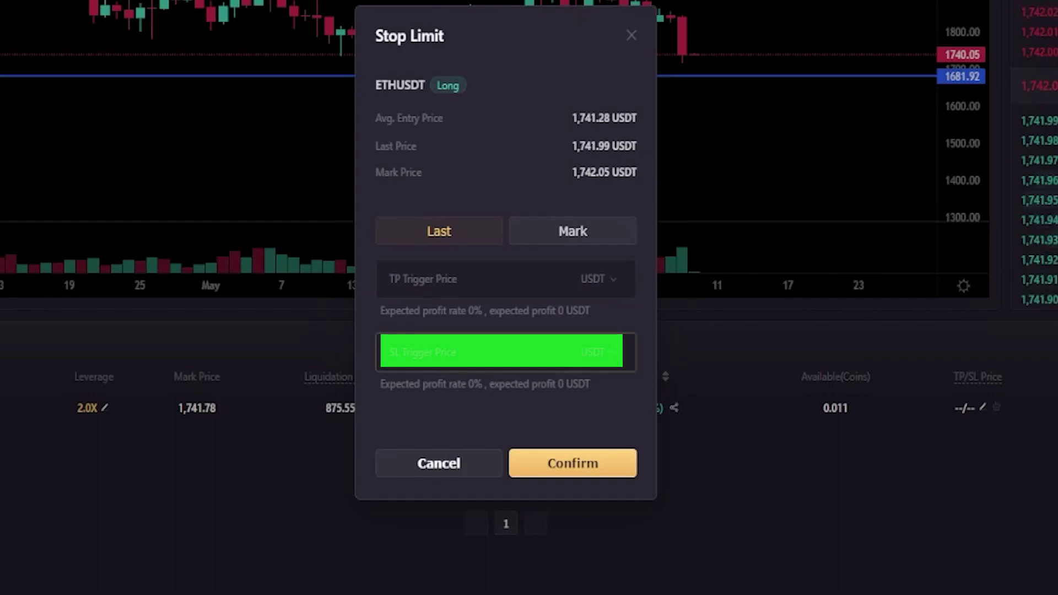
pyautogui.click(497, 368)
pyautogui.click(488, 277)
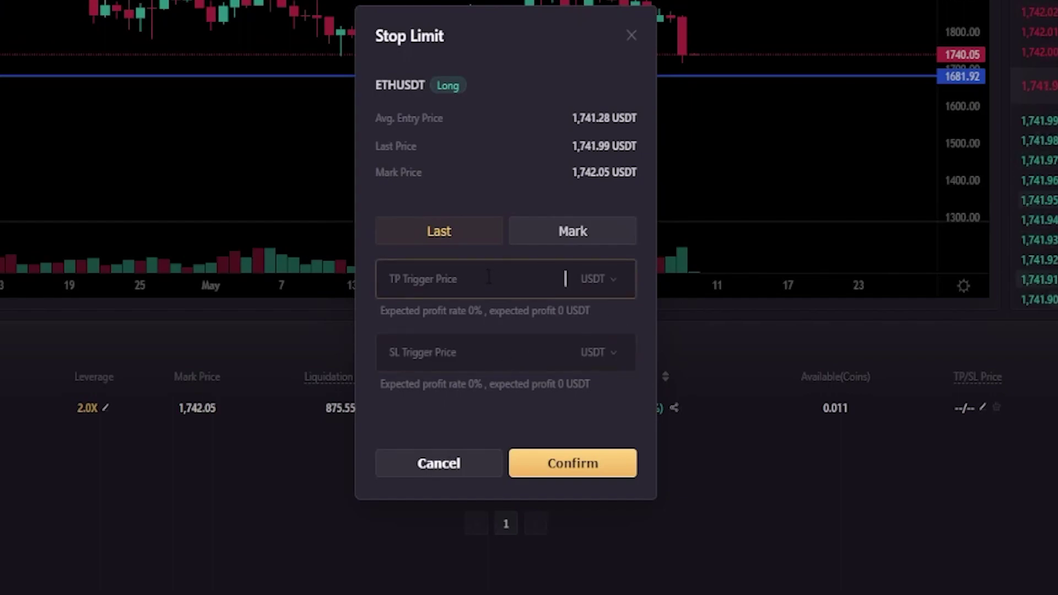
pyautogui.write('20000')
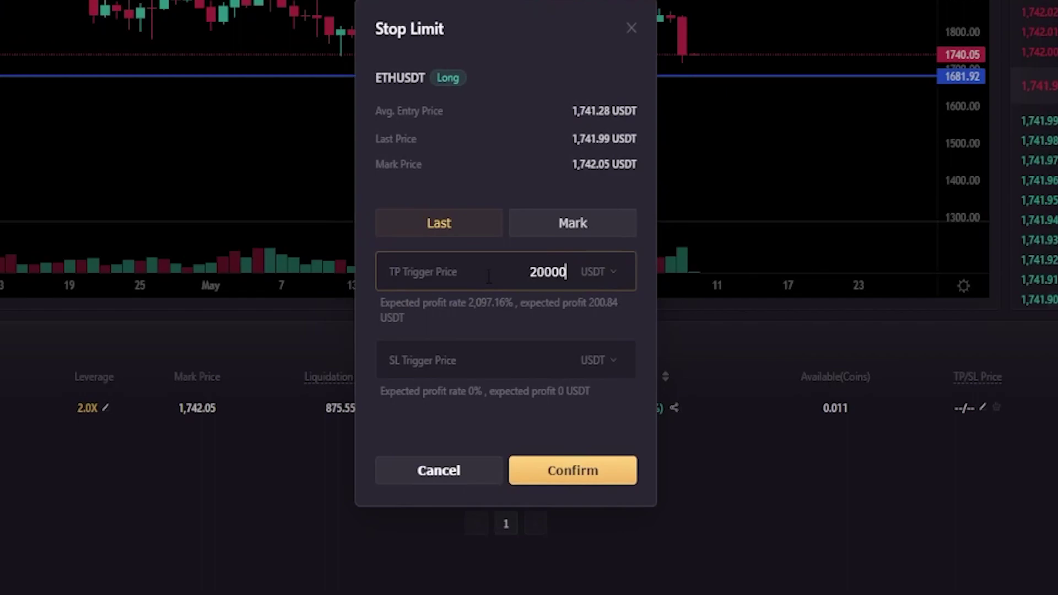
pyautogui.press('BackSpace')
pyautogui.click(450, 361)
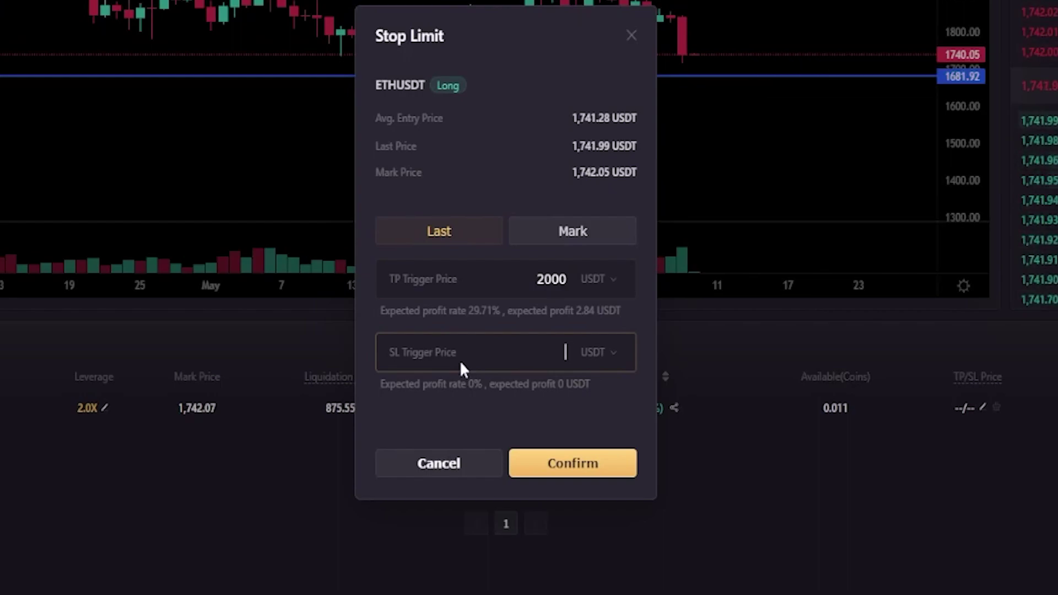
pyautogui.write('1681')
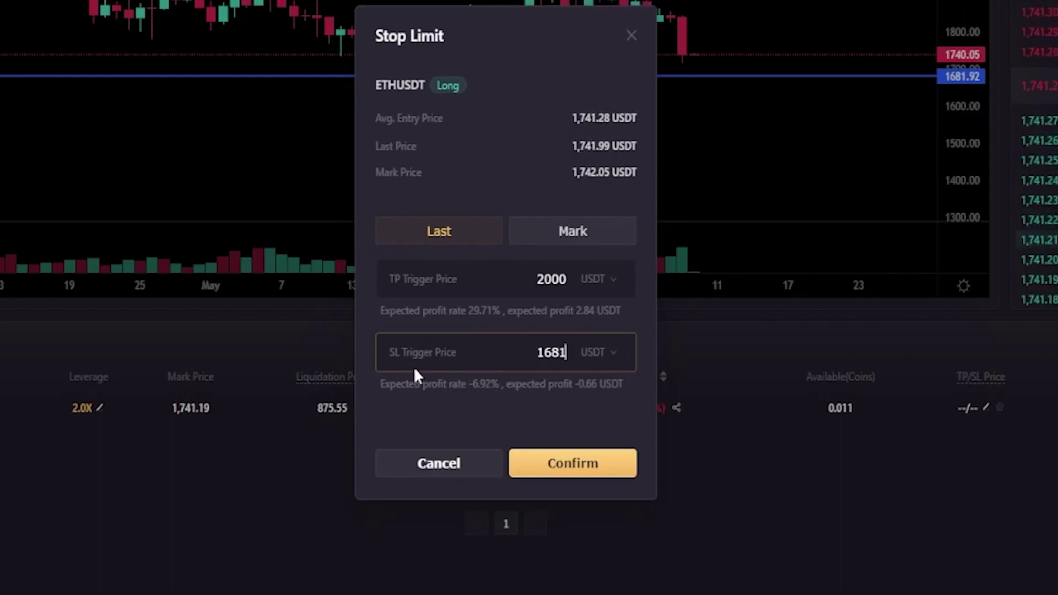
# Highlight the expected profit and loss lines, then confirm the 2,000/1,681 TP/SL.
pyautogui.moveTo(378, 314)
pyautogui.mouseDown()
pyautogui.moveTo(621, 310)
pyautogui.moveTo(391, 311)
pyautogui.mouseUp()
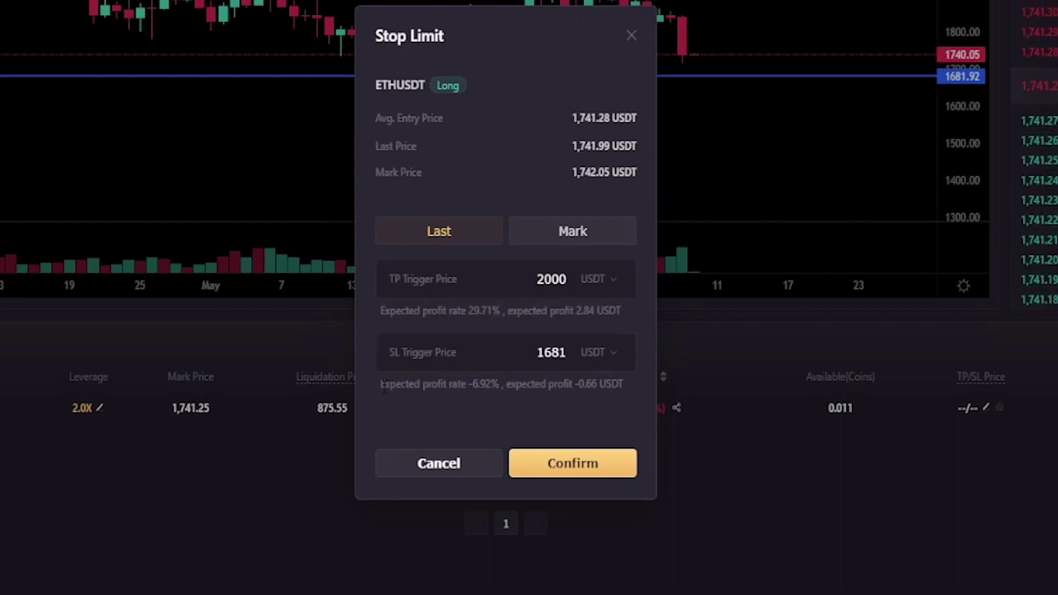
pyautogui.moveTo(384, 387); pyautogui.dragTo(624, 384)
pyautogui.click(383, 398)
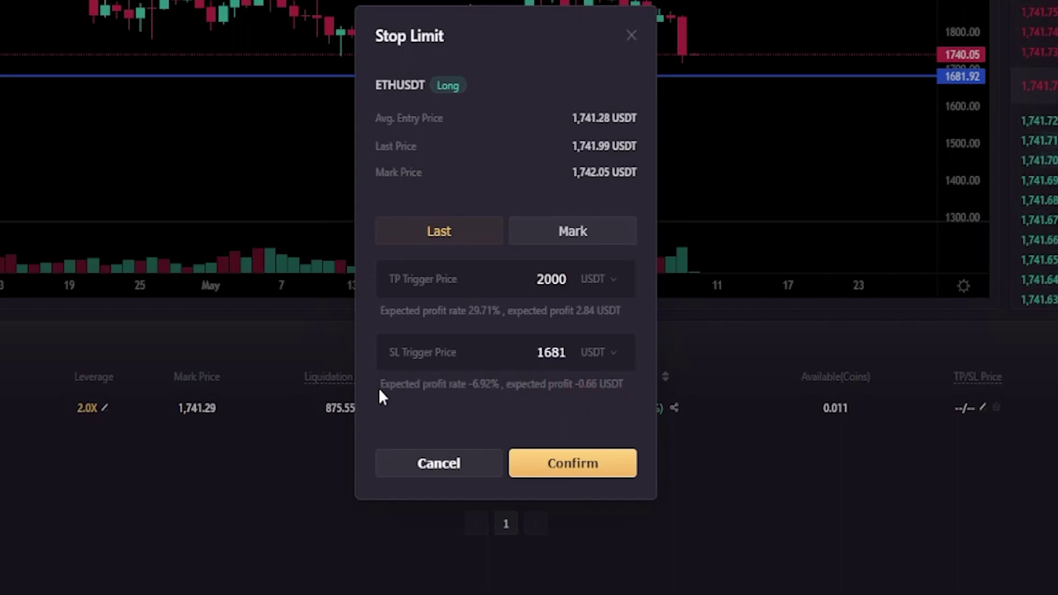
pyautogui.click(593, 465)
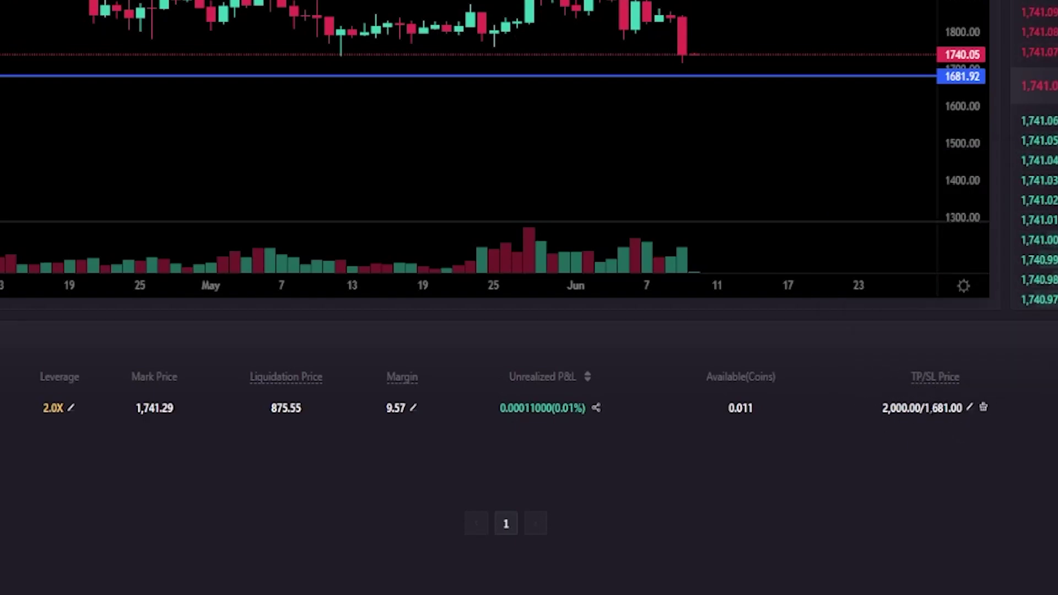
# Dismiss the TP/SL settings unchanged, then delete the position's 2,000/1,681 TP/SL.
pyautogui.click(969, 408)
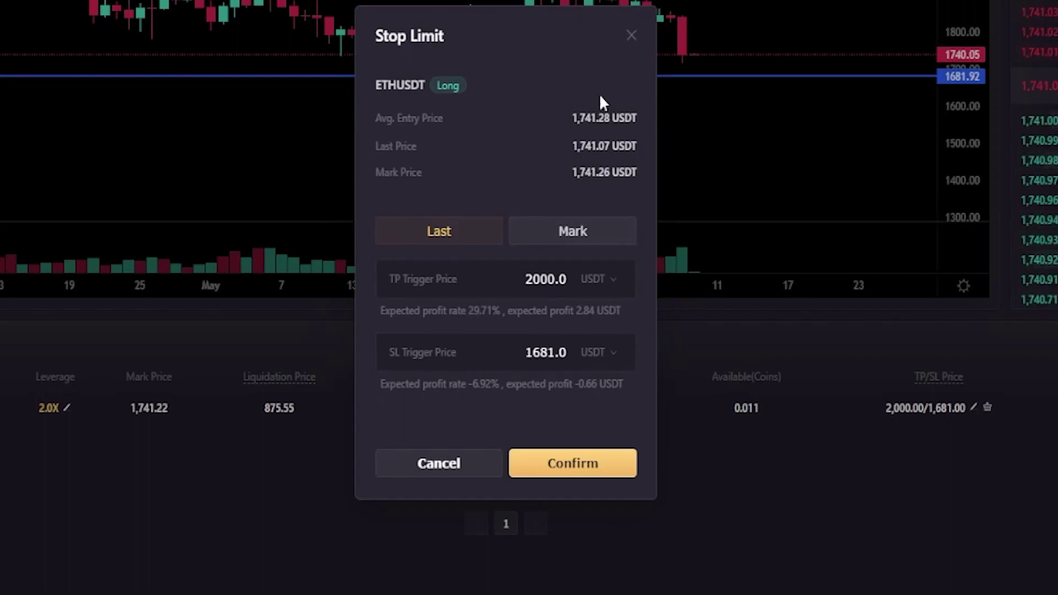
pyautogui.click(461, 465)
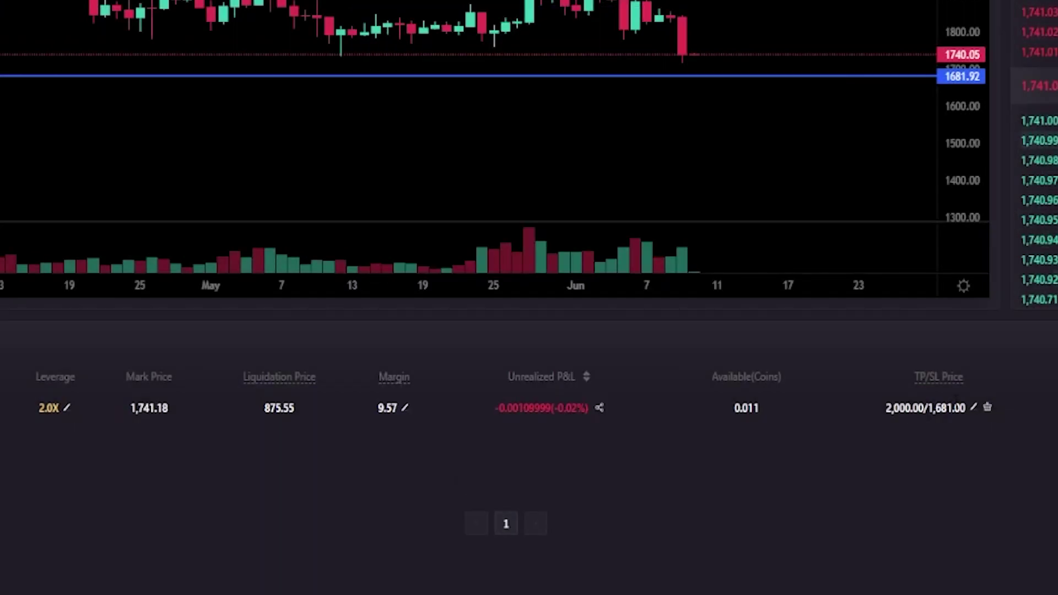
pyautogui.click(987, 409)
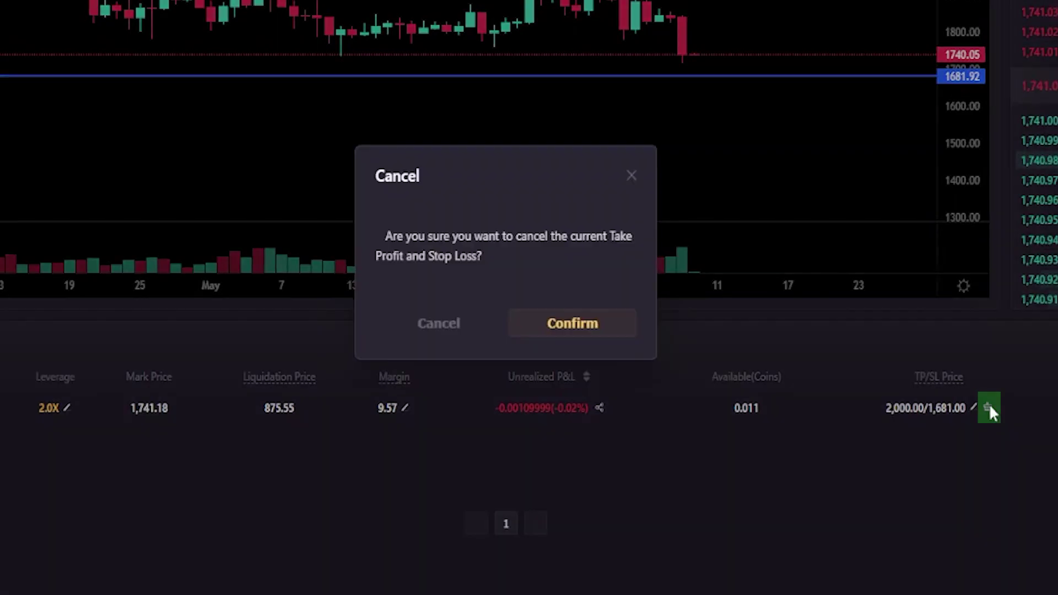
pyautogui.click(548, 321)
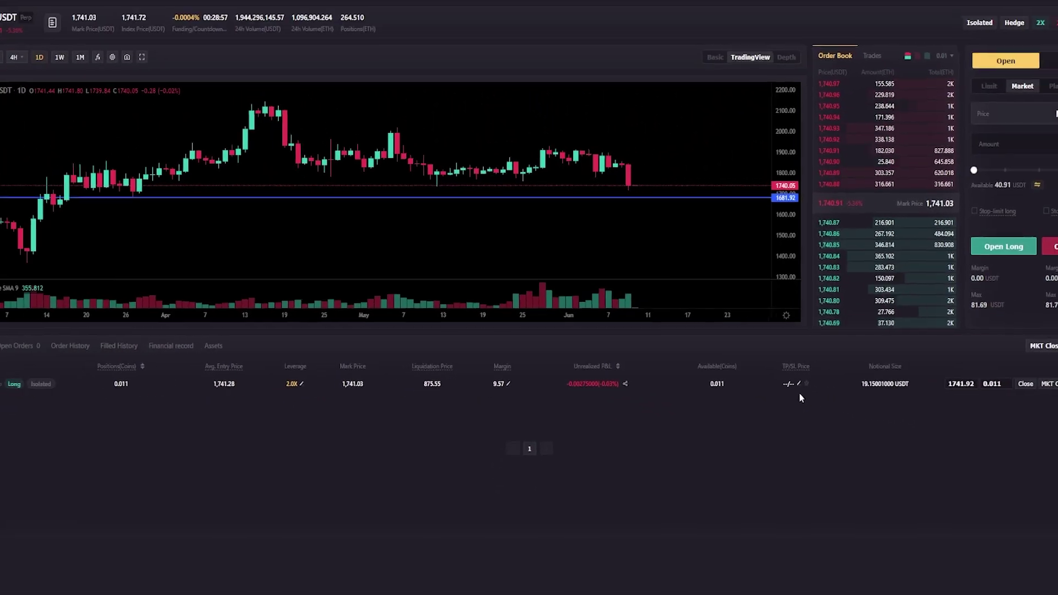
# Market-close the 0.011 ETH ETHUSDT long and confirm.
pyautogui.click(1050, 383)
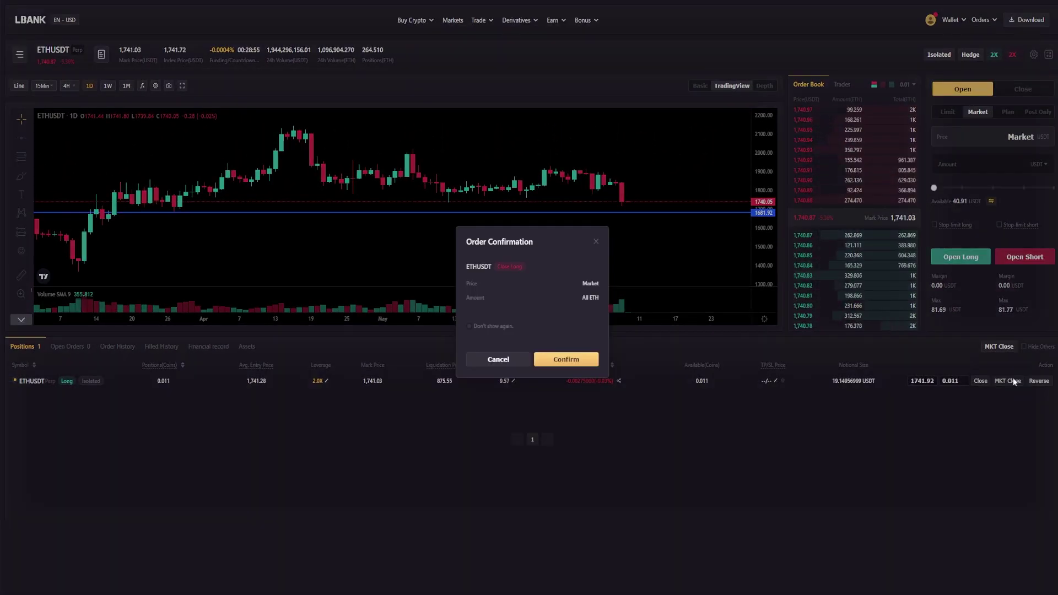
pyautogui.click(557, 360)
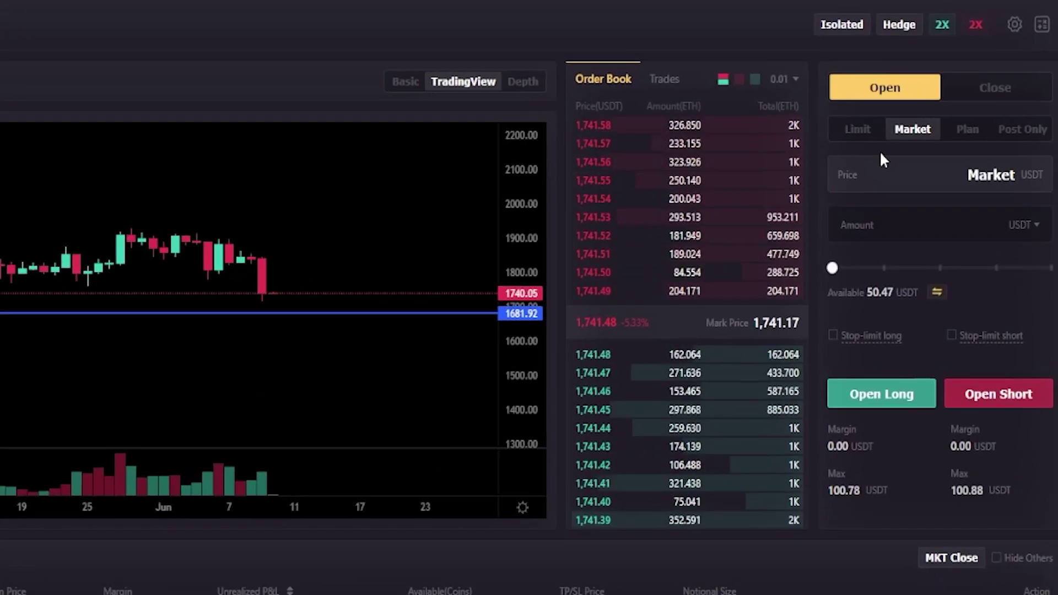
# Enter a 20 USDT long amount with Stop-limit enabled, TP trigger 2000 and SL trigger 1681.
pyautogui.click(891, 225)
pyautogui.write('20')
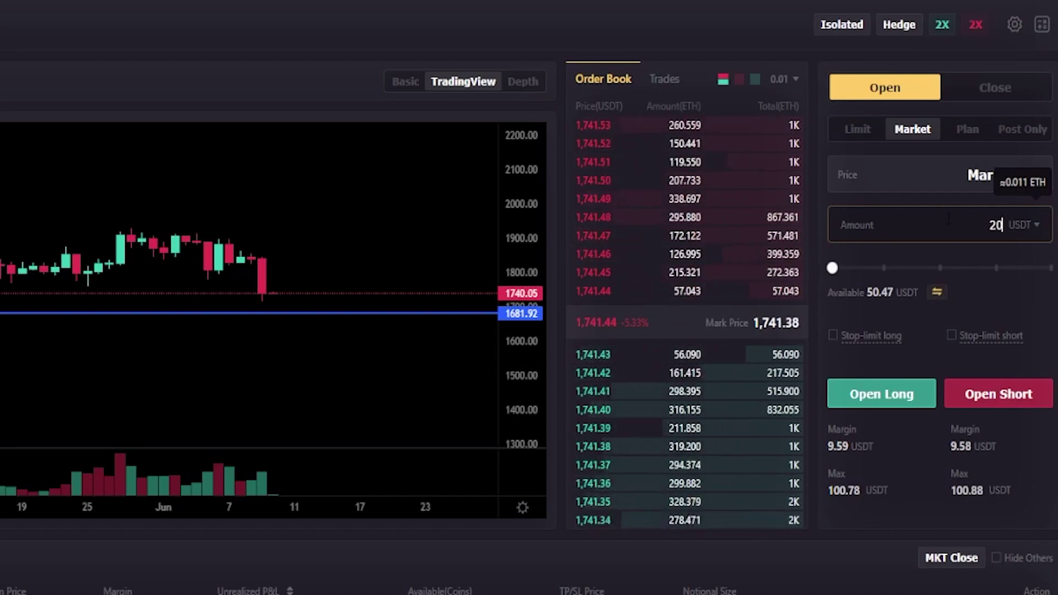
pyautogui.click(833, 336)
pyautogui.scroll(-2, 939, 275)
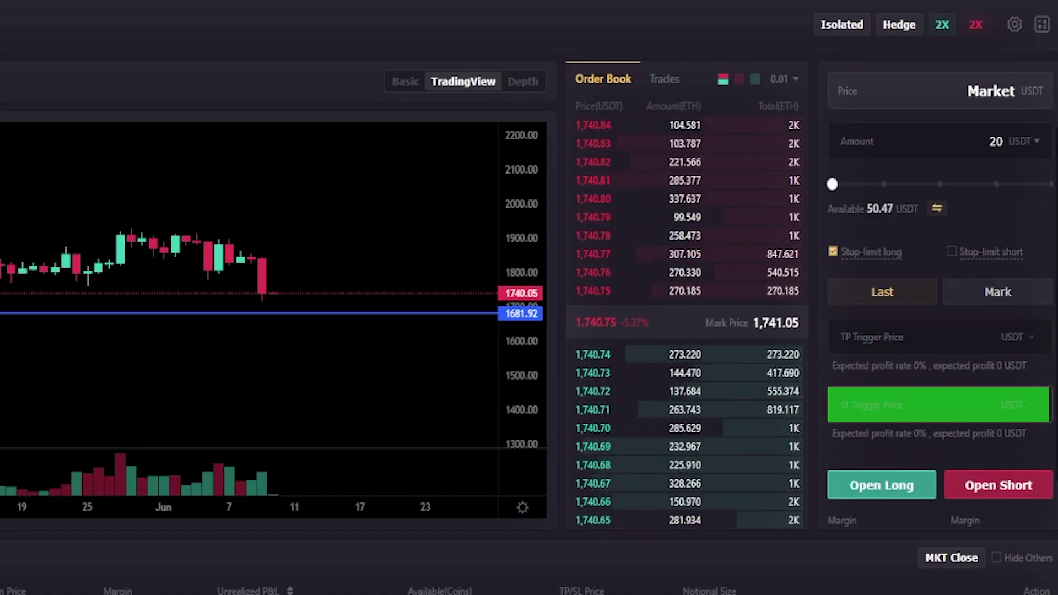
pyautogui.click(889, 330)
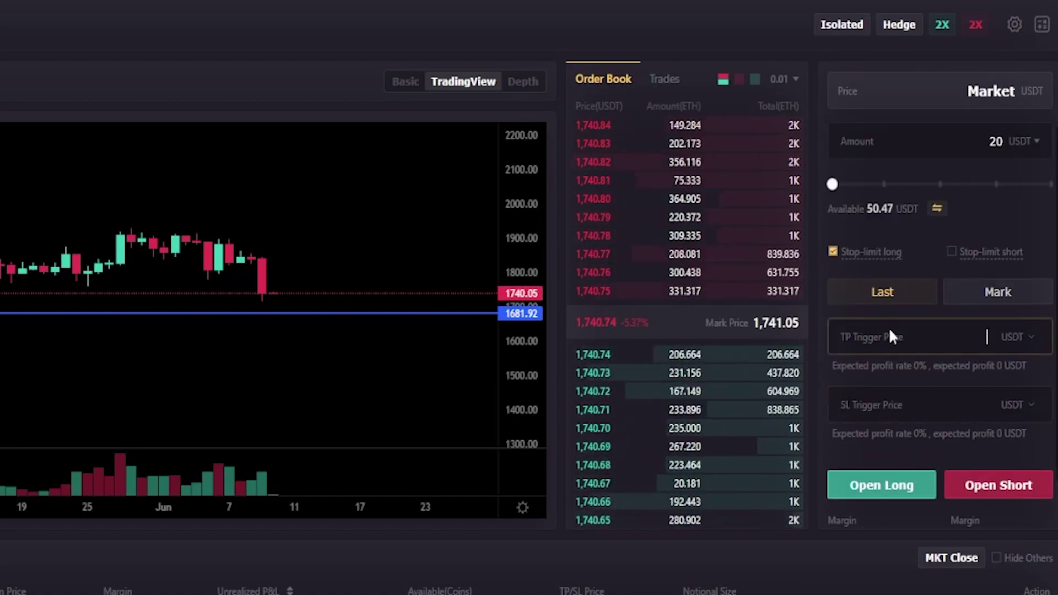
pyautogui.write('20')
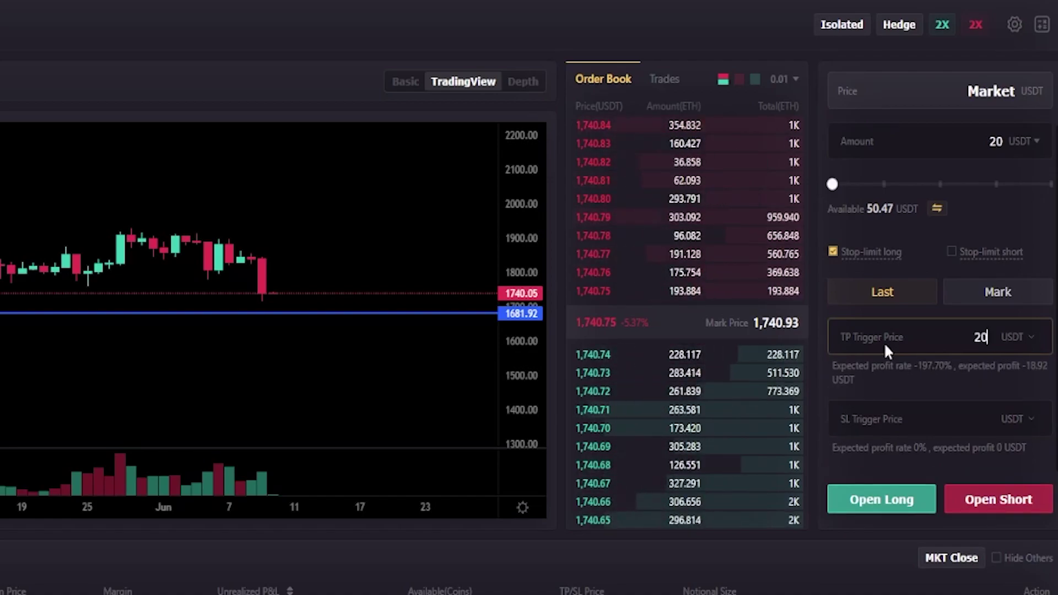
pyautogui.write('00')
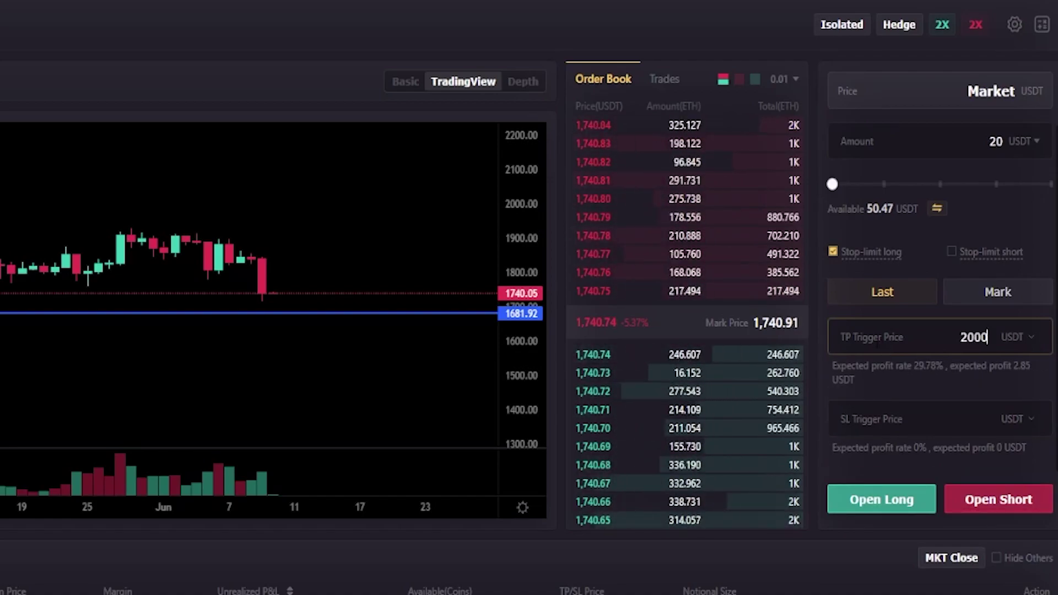
pyautogui.click(885, 427)
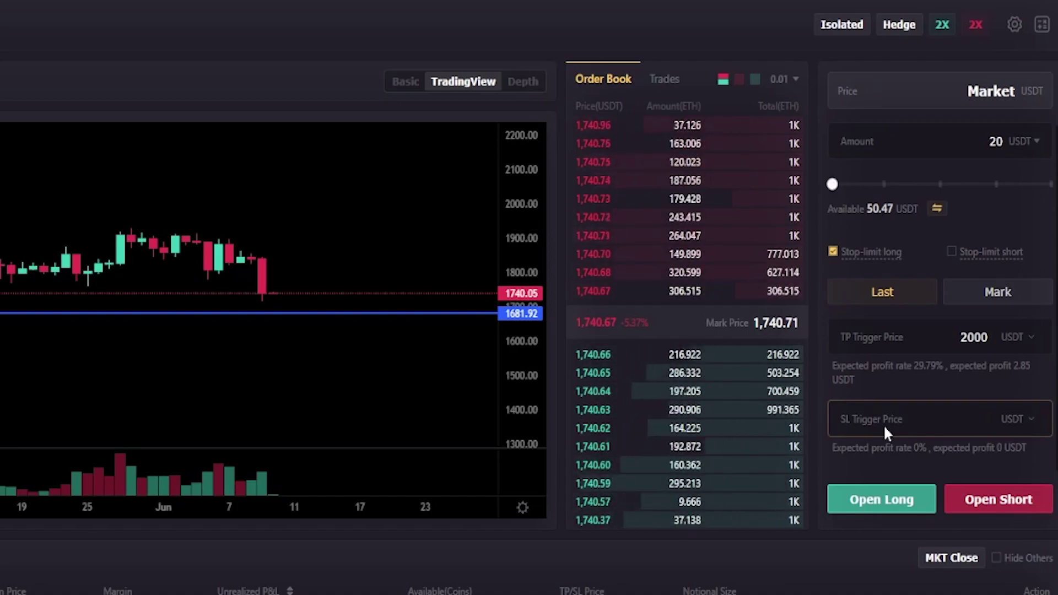
pyautogui.write('1681')
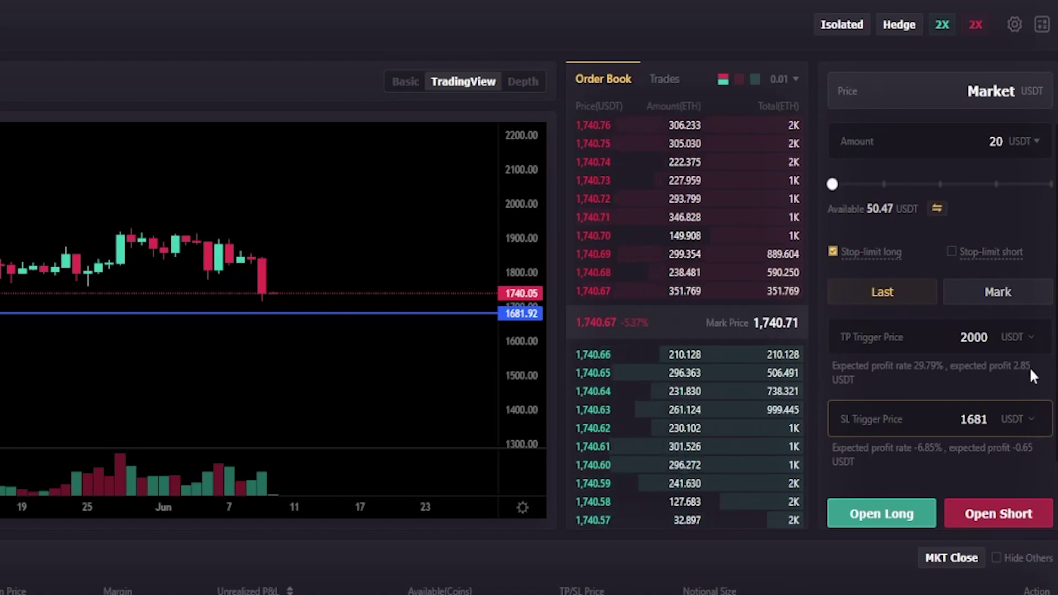
# Submit the long, review the 2,000 take-profit and 1,681 stop-loss, and confirm.
pyautogui.click(862, 518)
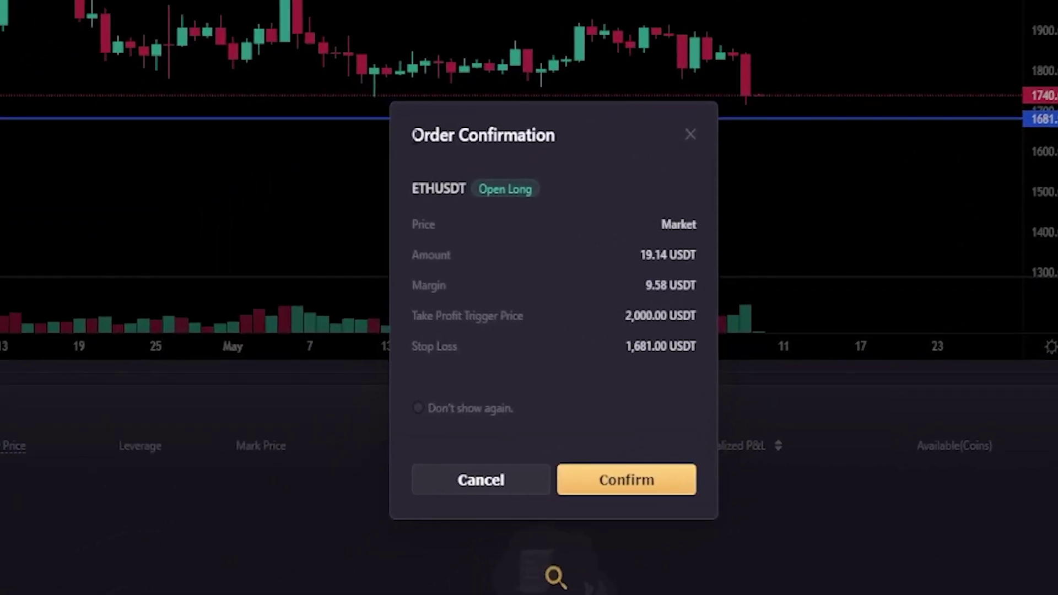
pyautogui.moveTo(411, 135); pyautogui.dragTo(565, 130)
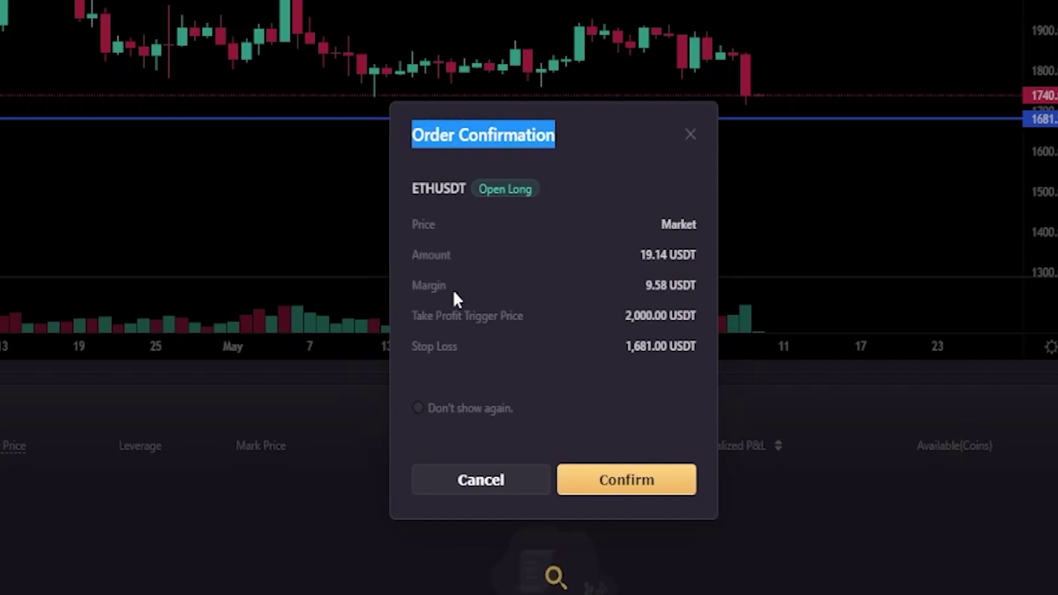
pyautogui.moveTo(416, 315); pyautogui.dragTo(703, 317)
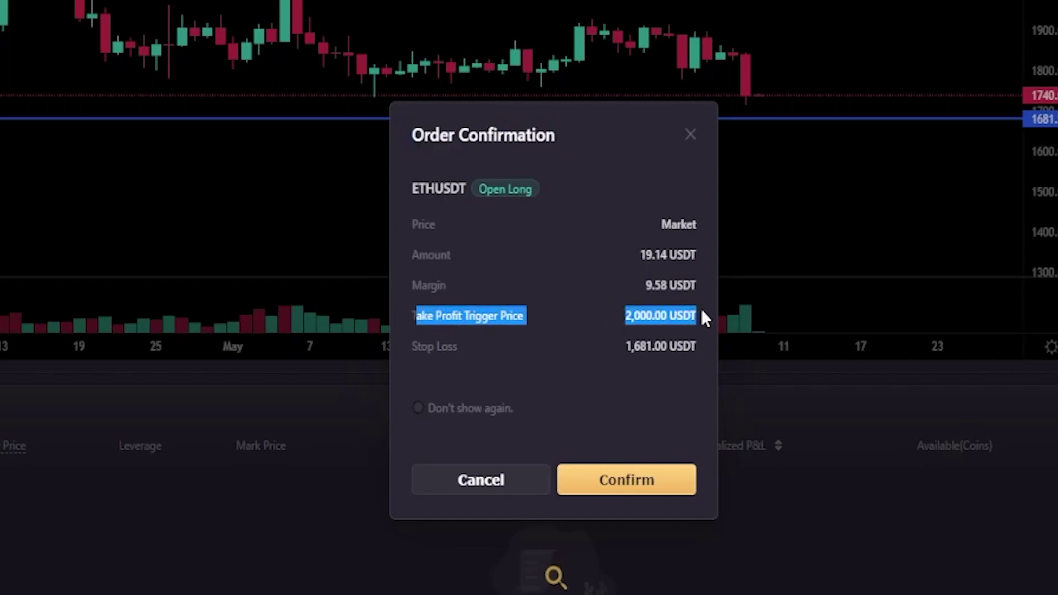
pyautogui.moveTo(413, 348); pyautogui.dragTo(690, 342)
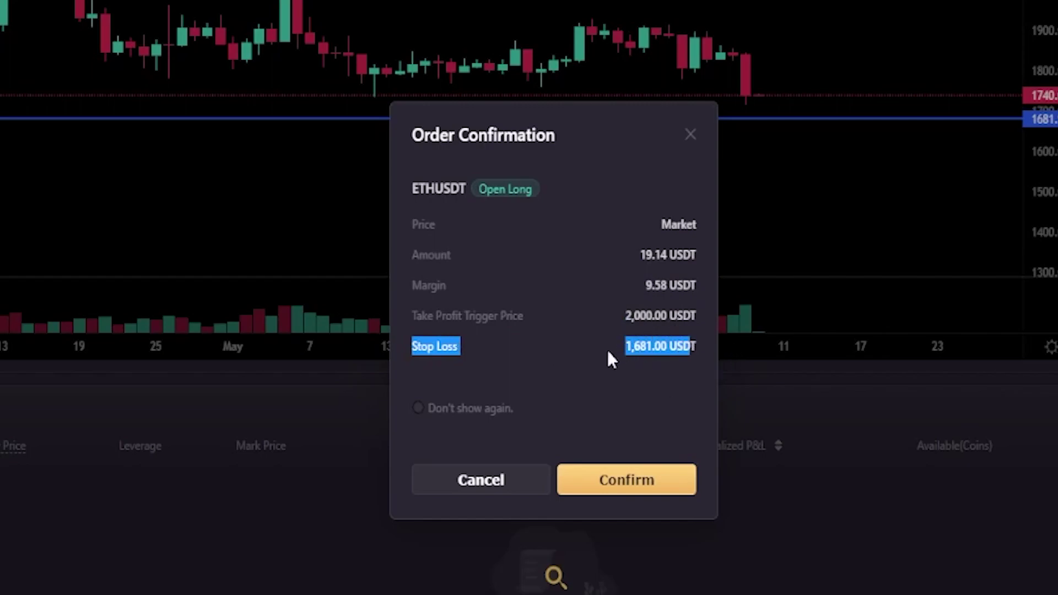
pyautogui.click(581, 264)
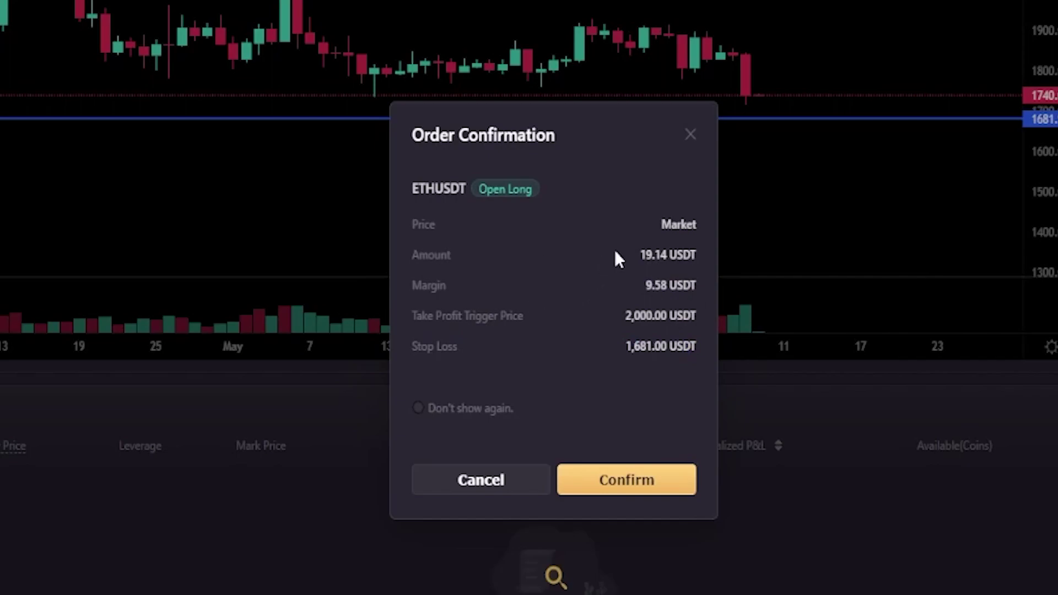
pyautogui.click(620, 480)
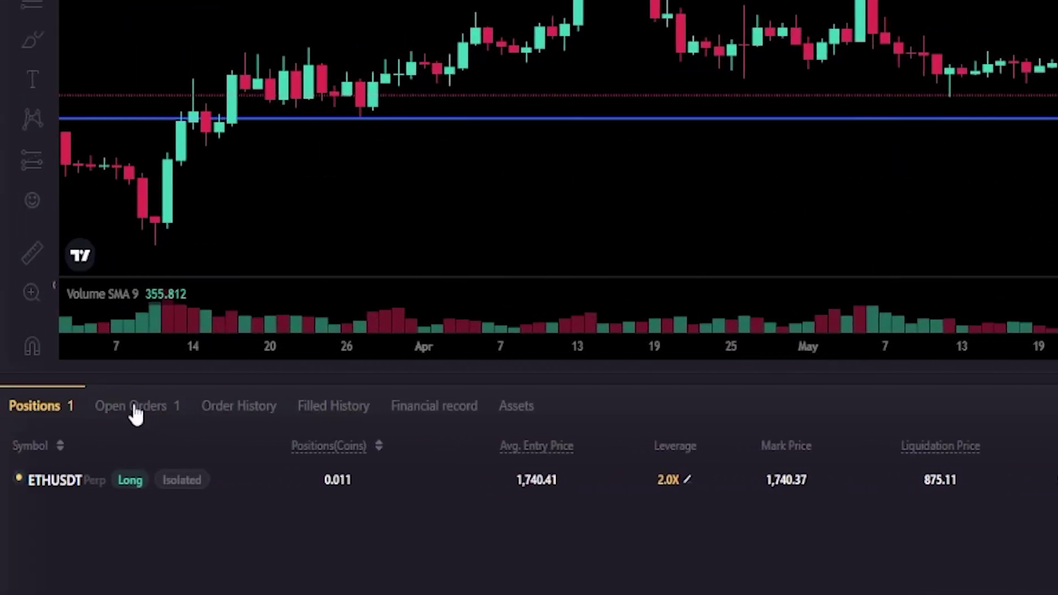
# Show Stop Limit open orders and point out the TP/SL order's 2,000 and 1,681 triggers.
pyautogui.click(132, 407)
pyautogui.click(124, 456)
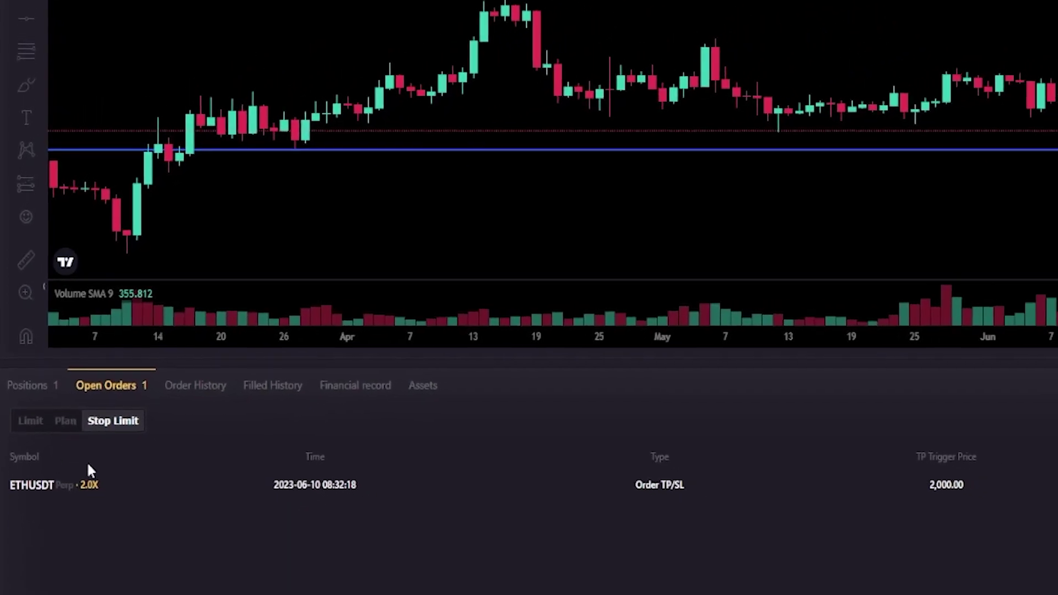
pyautogui.click(493, 436)
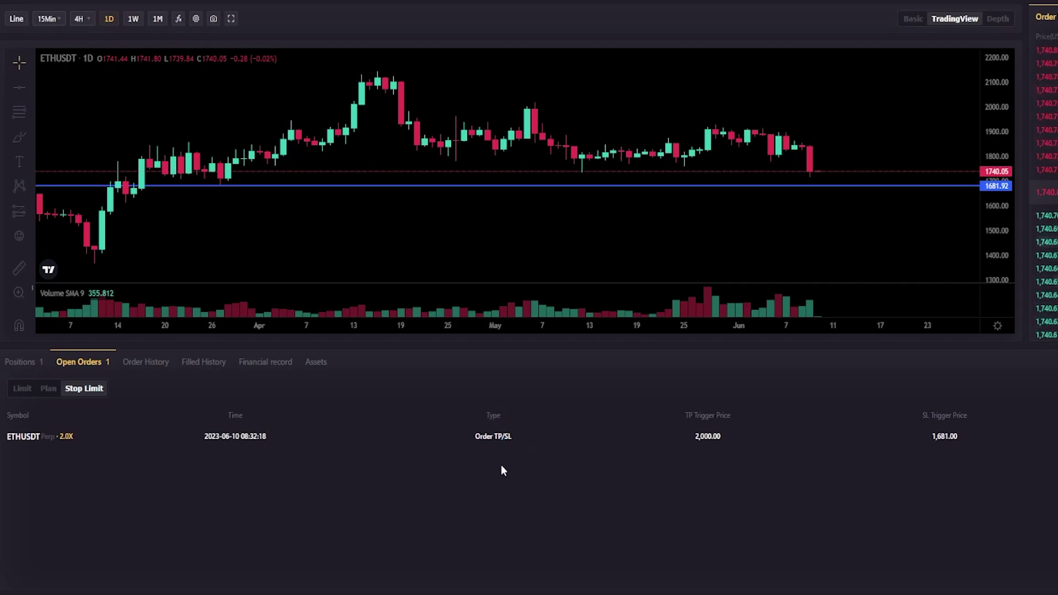
pyautogui.click(683, 417)
pyautogui.click(932, 431)
pyautogui.moveTo(930, 437); pyautogui.dragTo(947, 438)
pyautogui.click(946, 436)
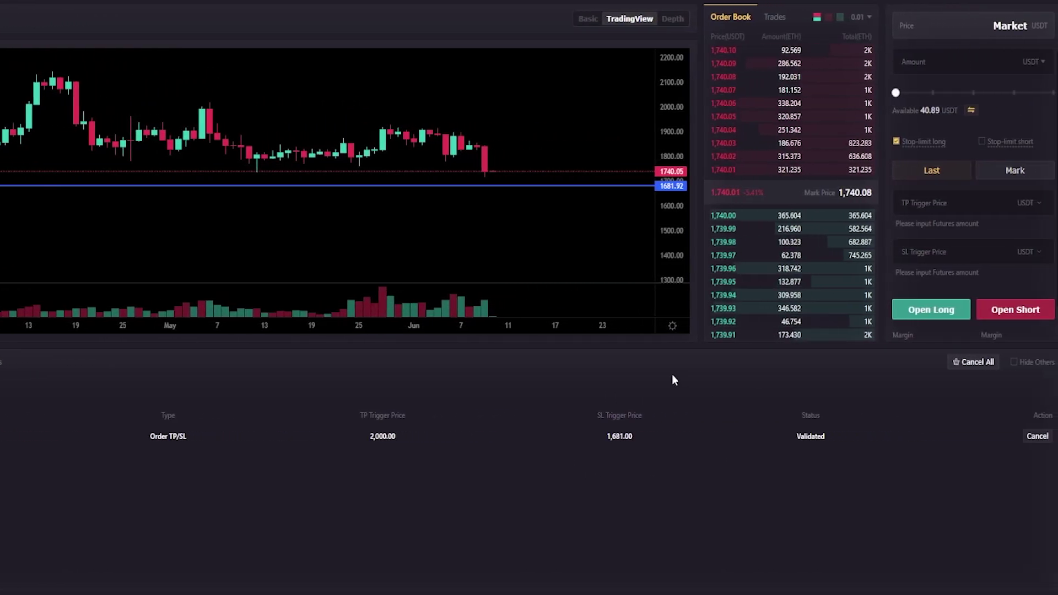
# Cancel the 2,000/1,681 TP/SL order, then market-close the ETHUSDT long from Positions.
pyautogui.click(1039, 440)
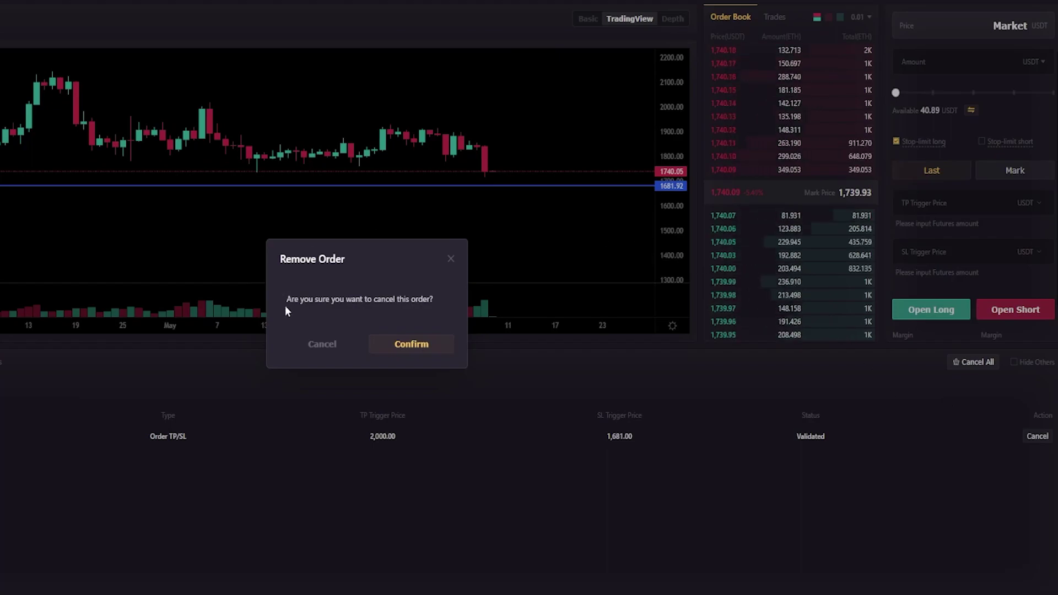
pyautogui.click(405, 349)
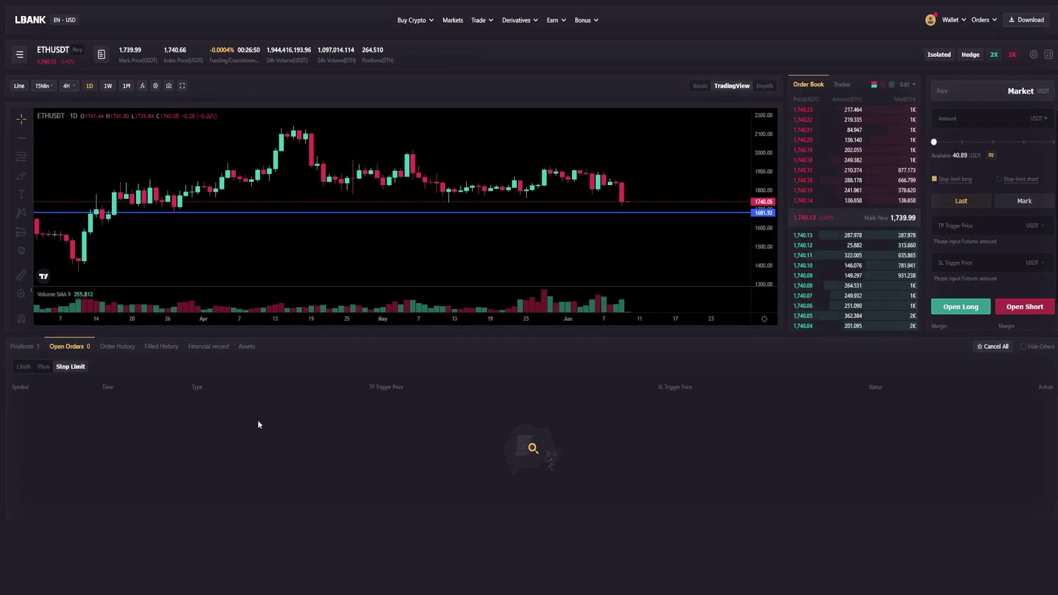
pyautogui.click(21, 346)
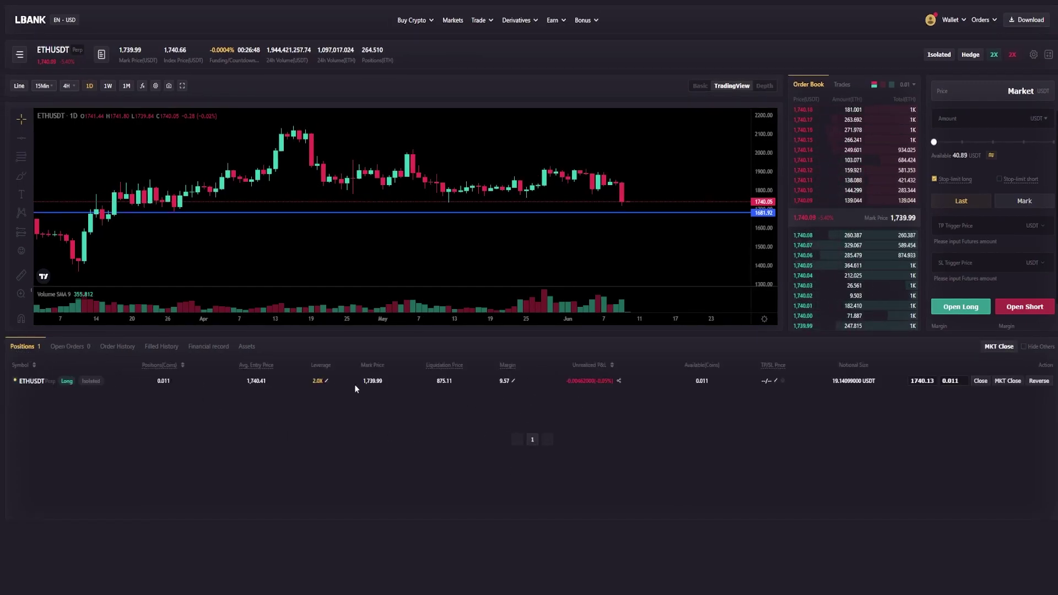
pyautogui.click(1008, 382)
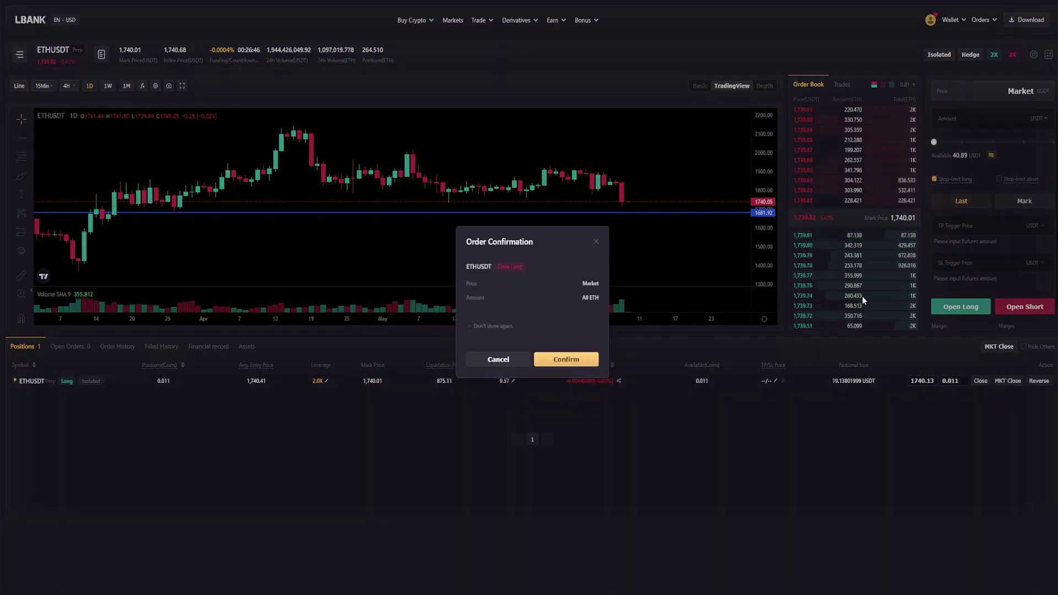
pyautogui.click(553, 358)
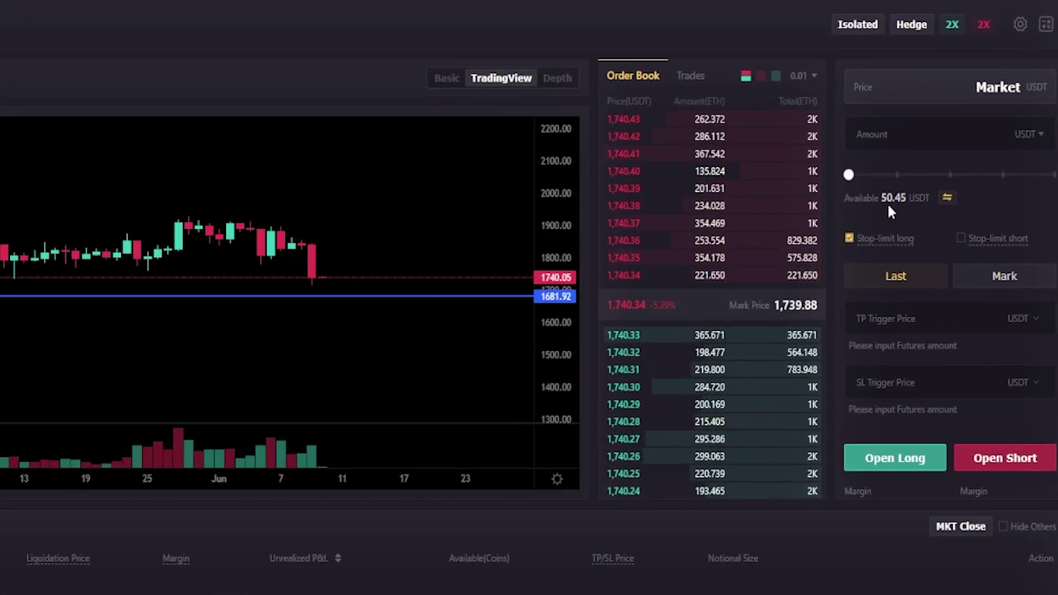
# Enter a 20 USDT short with TP trigger 1500 and SL trigger 1790, and submit for review.
pyautogui.click(908, 132)
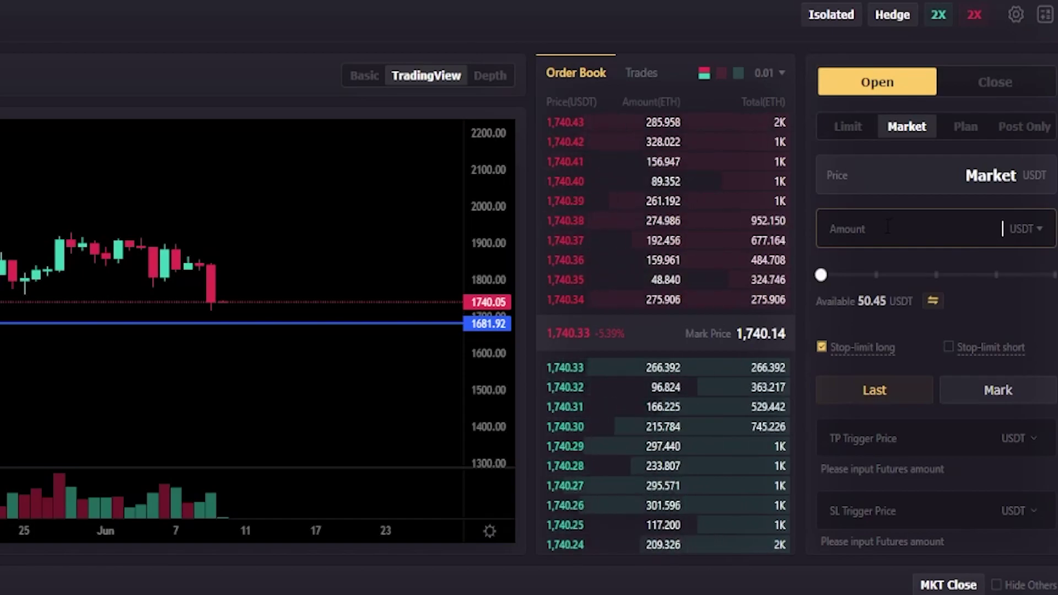
pyautogui.write('20')
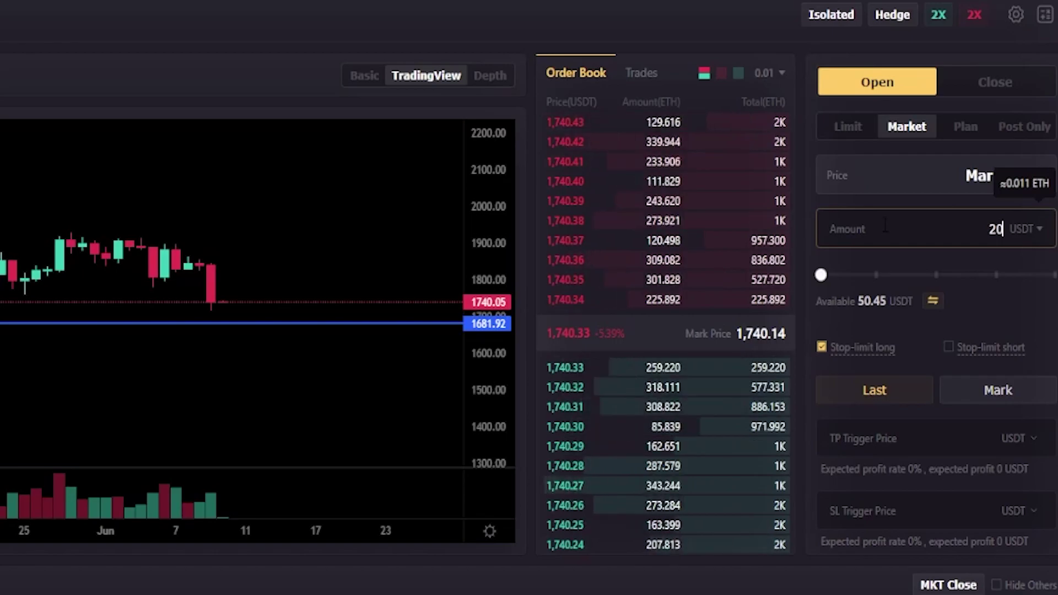
pyautogui.click(948, 350)
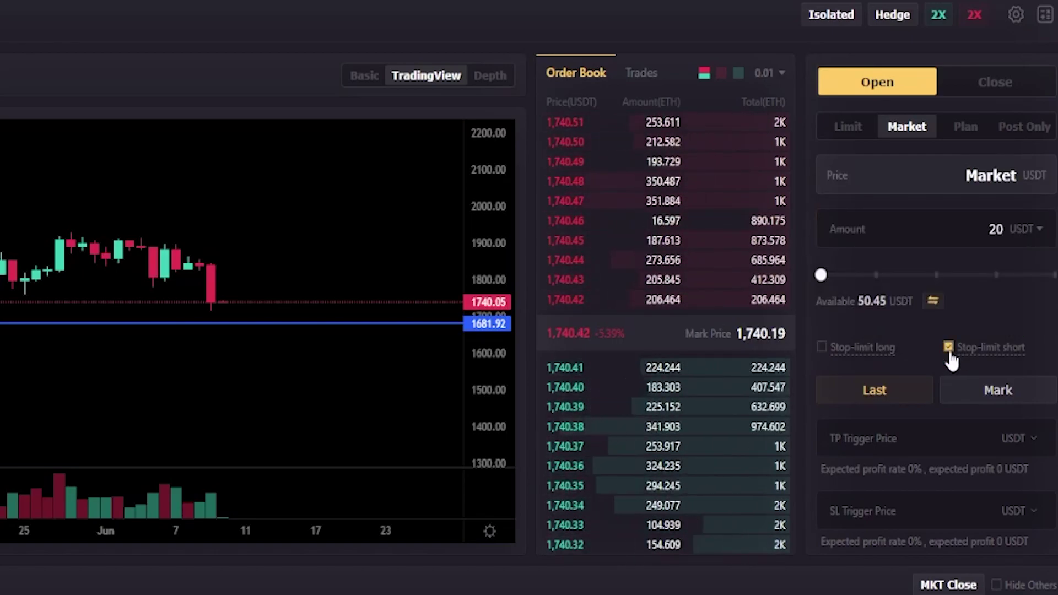
pyautogui.write('1500')
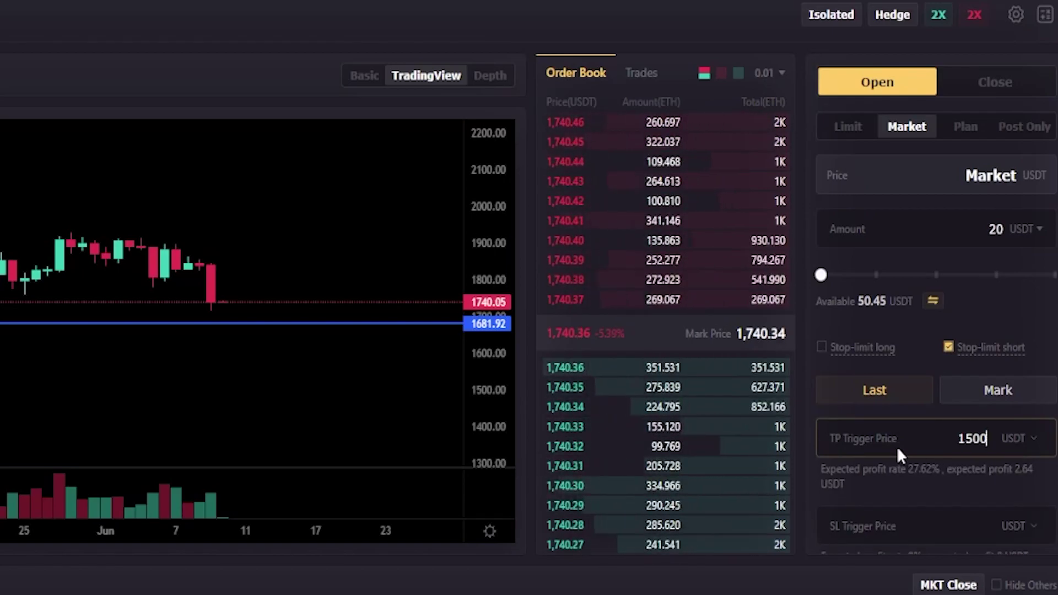
pyautogui.click(857, 522)
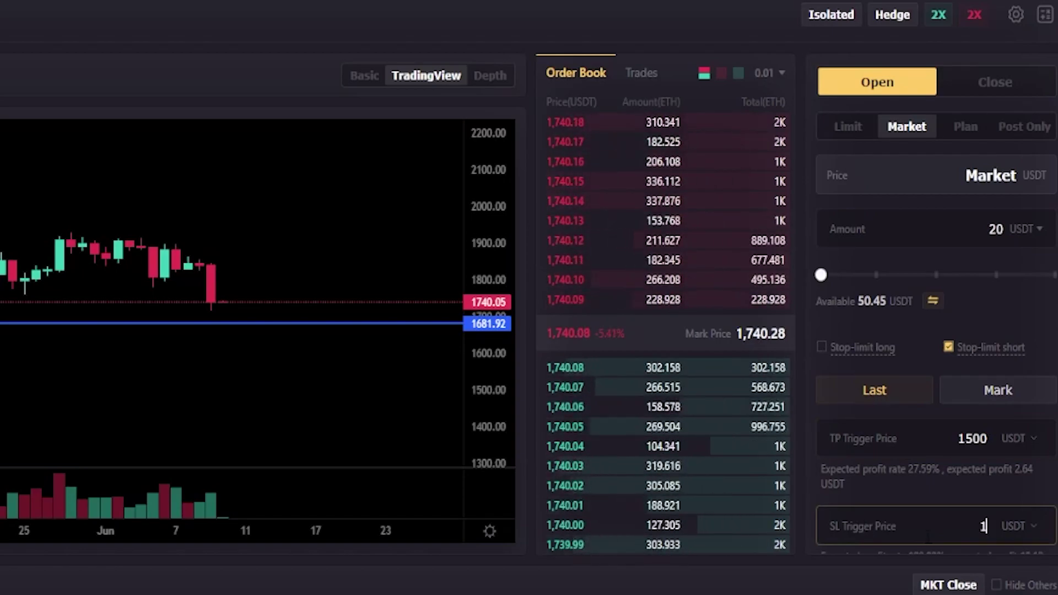
pyautogui.write('179')
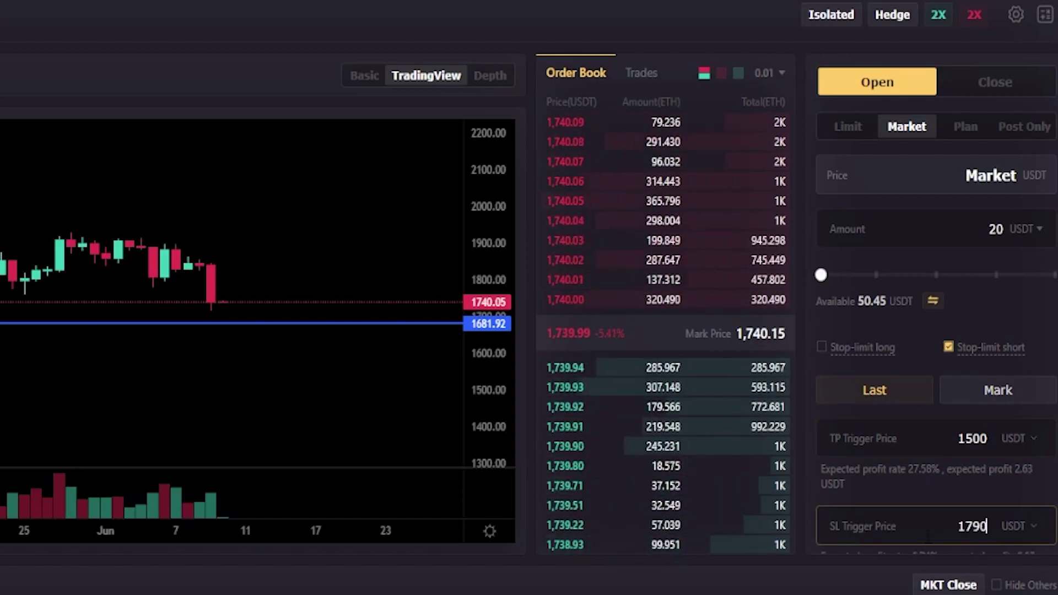
pyautogui.write('0')
pyautogui.scroll(-1, 1054, 422)
pyautogui.scroll(-3, 1053, 421)
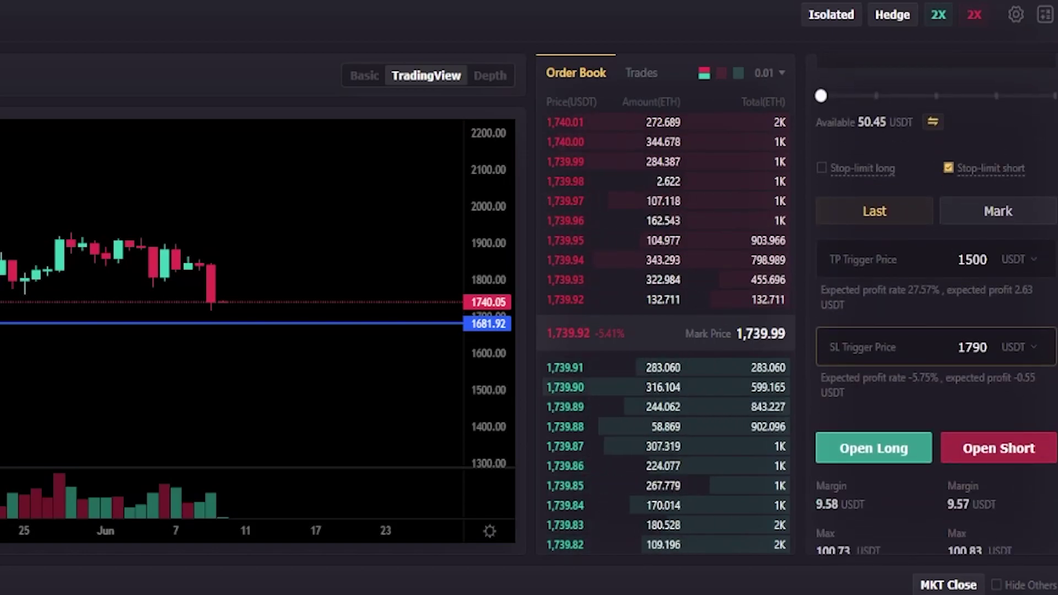
pyautogui.click(998, 451)
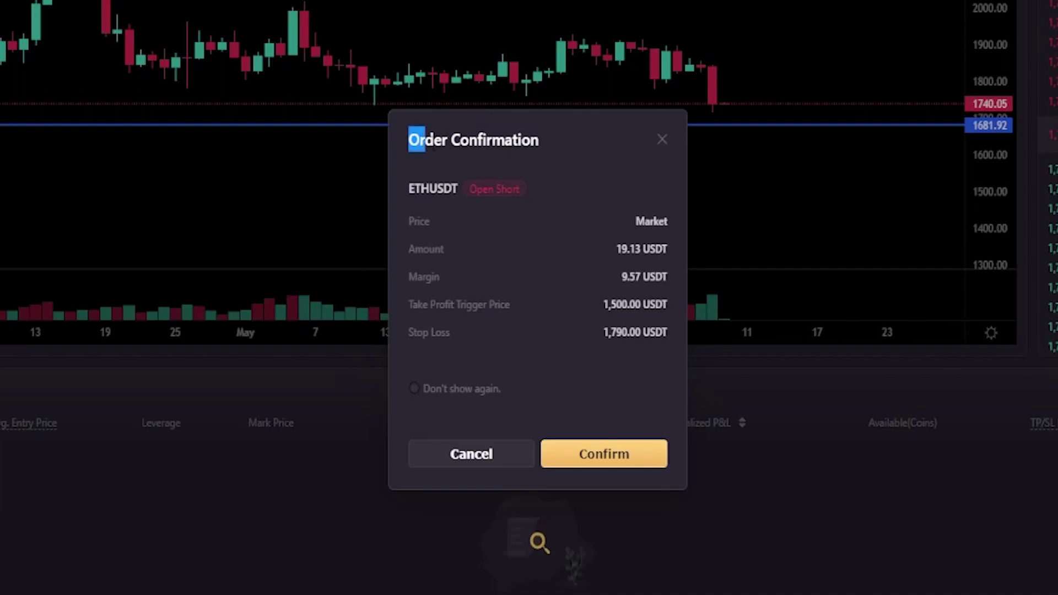
# Check the confirmation's take profit 1,500 and stop loss 1,790, then confirm the 0.011 ETH short.
pyautogui.moveTo(421, 140); pyautogui.dragTo(547, 137)
pyautogui.click(548, 139)
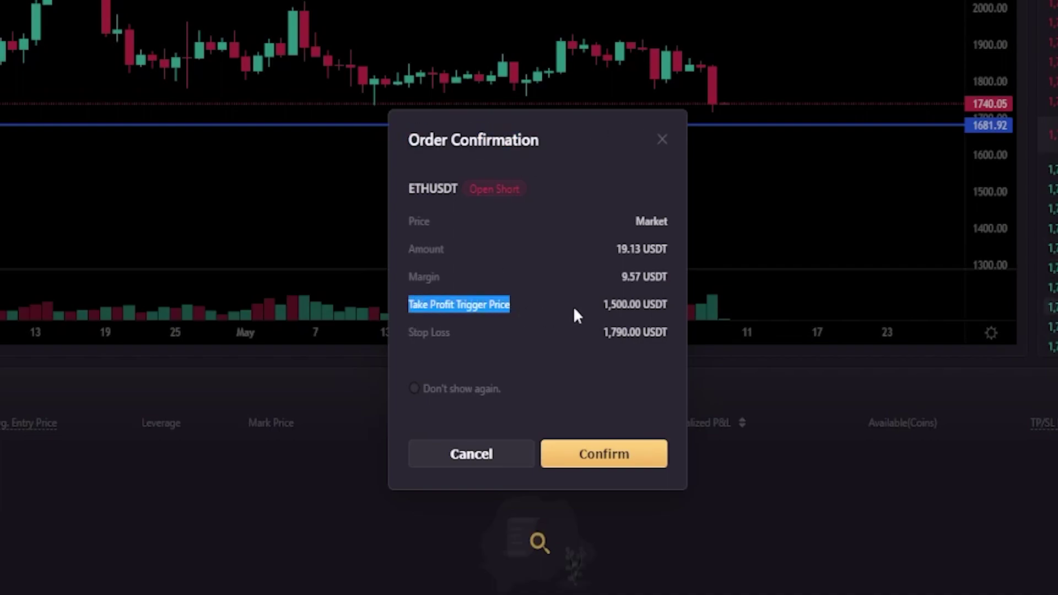
pyautogui.moveTo(419, 305); pyautogui.dragTo(410, 292)
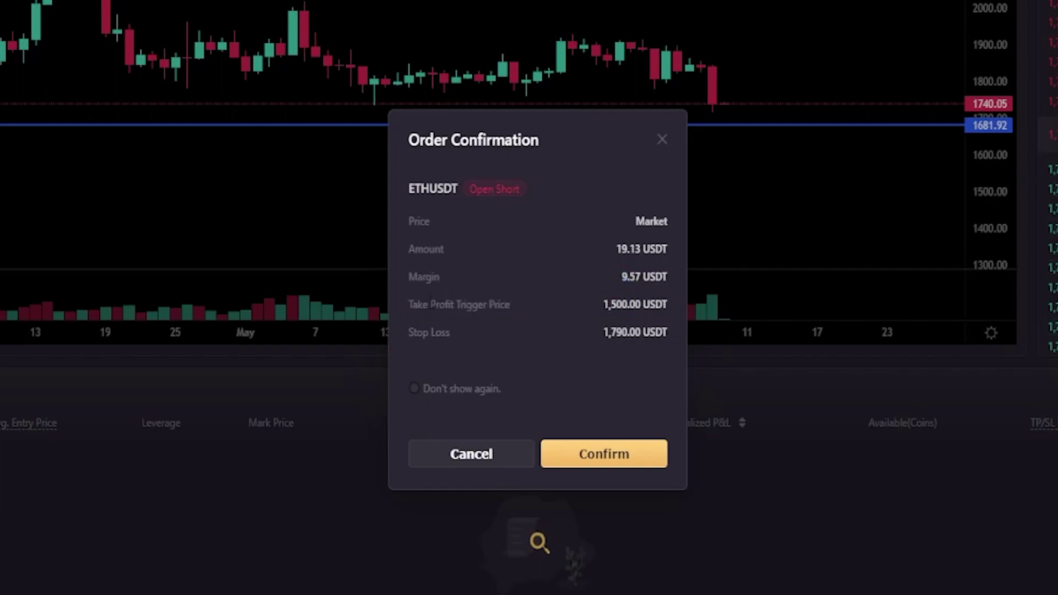
pyautogui.moveTo(406, 333); pyautogui.dragTo(565, 329)
pyautogui.moveTo(639, 331); pyautogui.dragTo(426, 329)
pyautogui.click(598, 462)
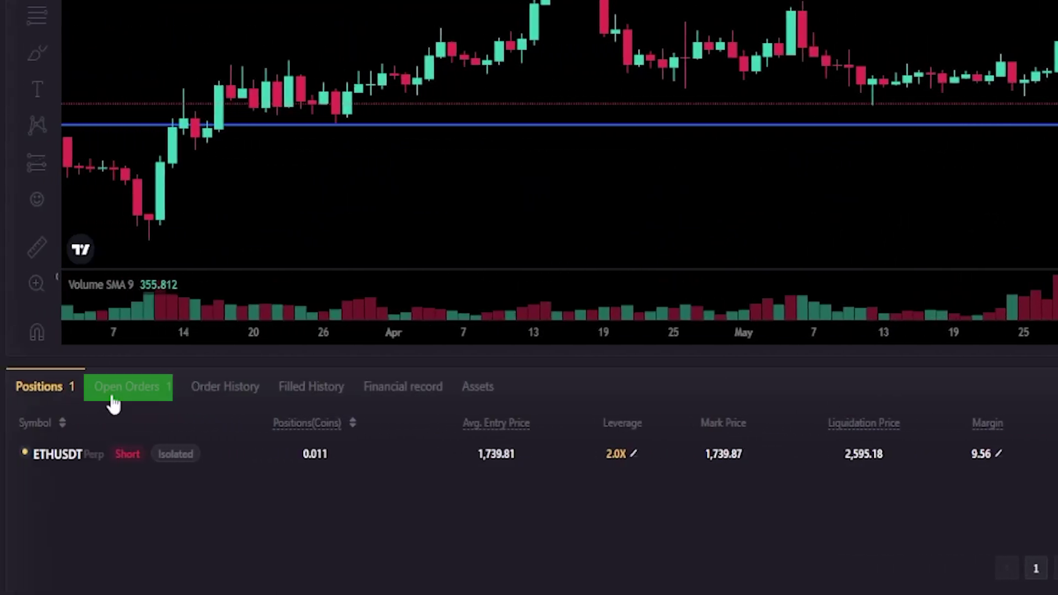
# Cancel the short's Order TP/SL, with triggers 1,500 and 1,790, from Open Orders.
pyautogui.click(113, 404)
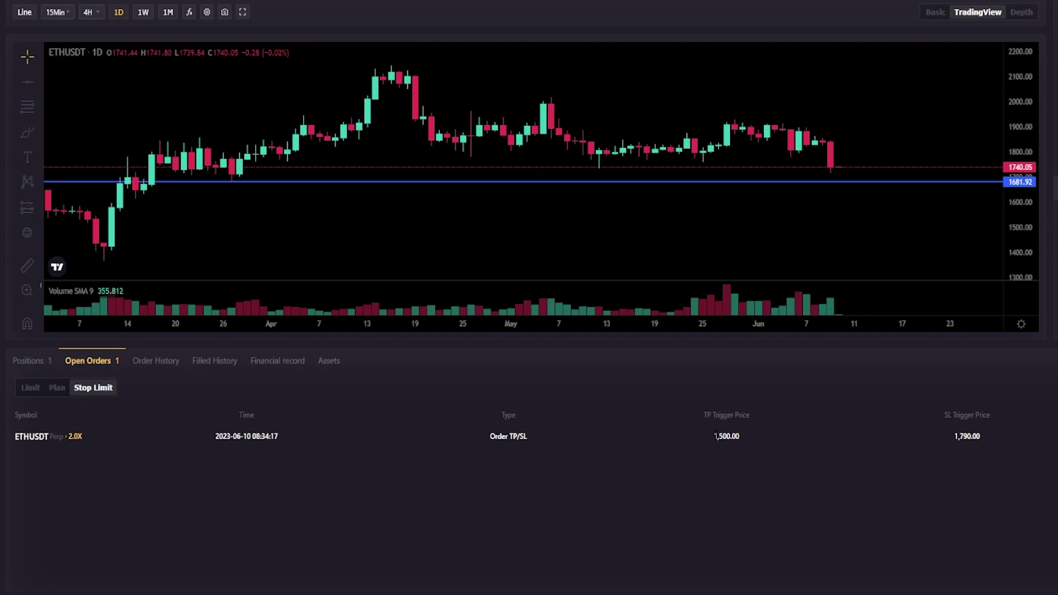
pyautogui.moveTo(730, 436); pyautogui.dragTo(741, 435)
pyautogui.moveTo(953, 436); pyautogui.dragTo(973, 436)
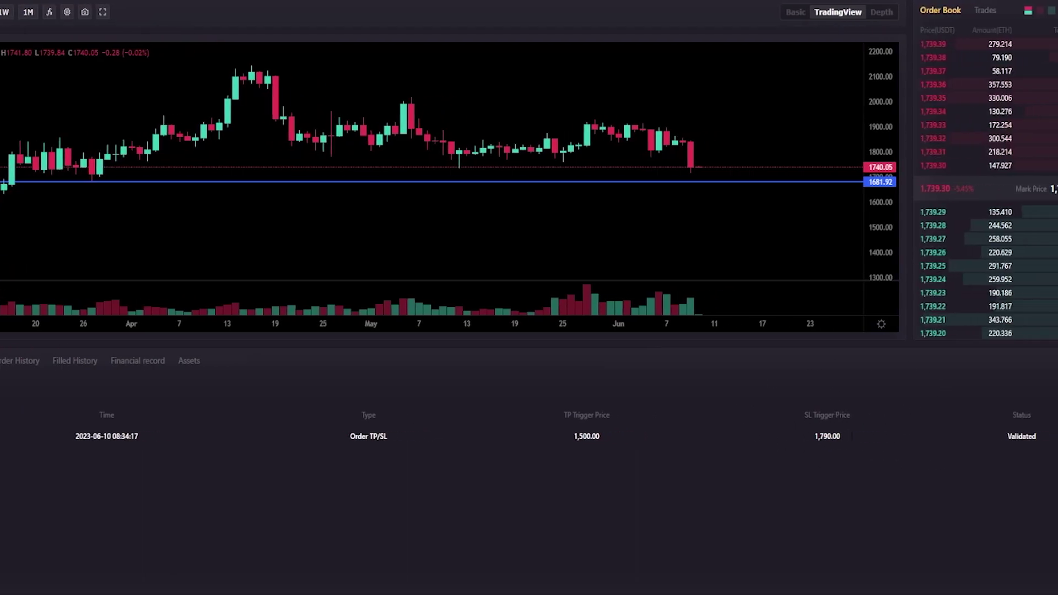
pyautogui.click(1036, 436)
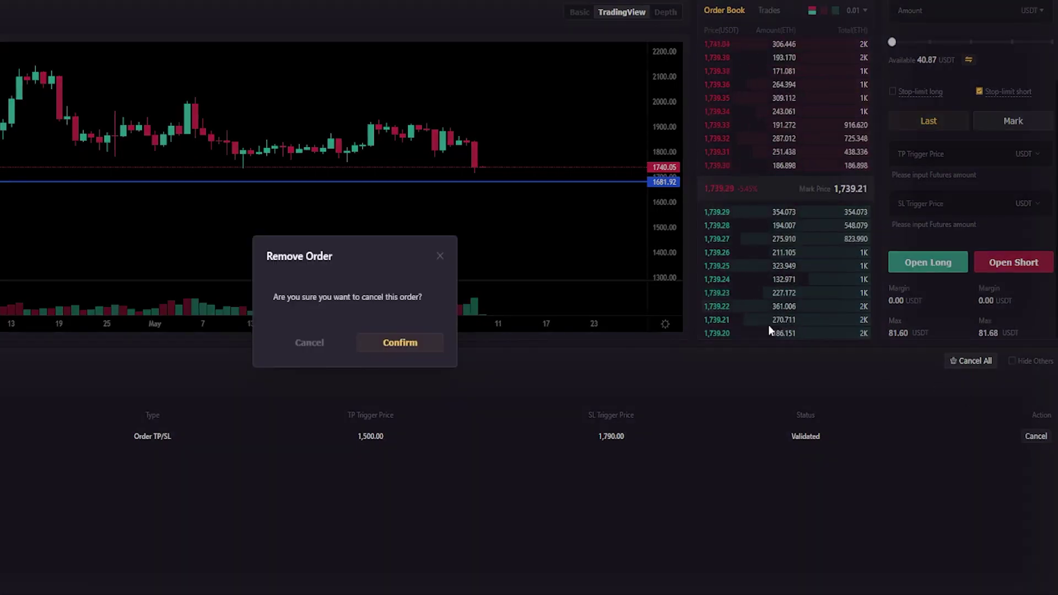
pyautogui.click(385, 342)
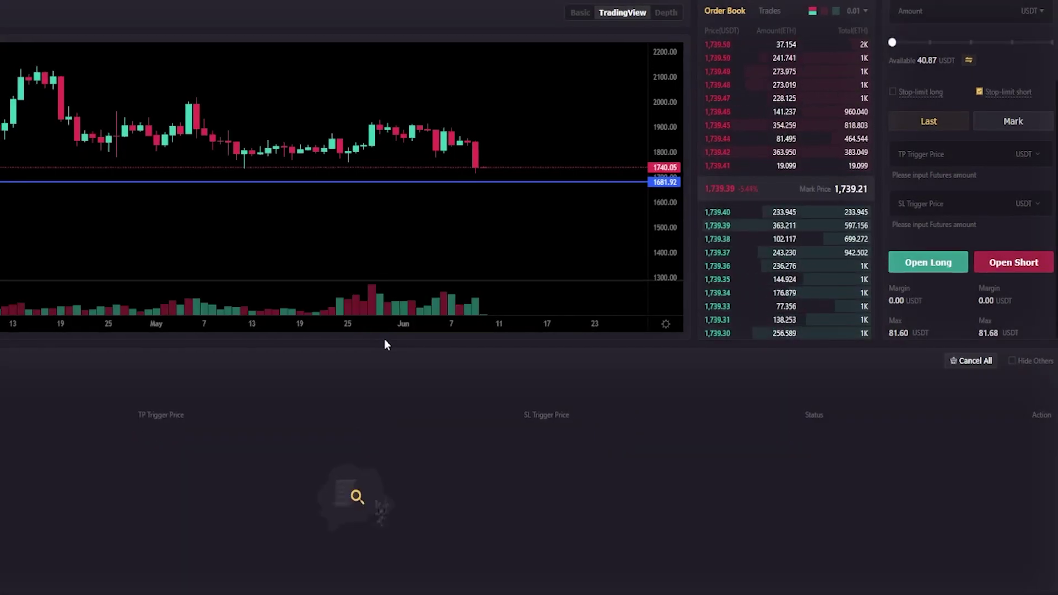